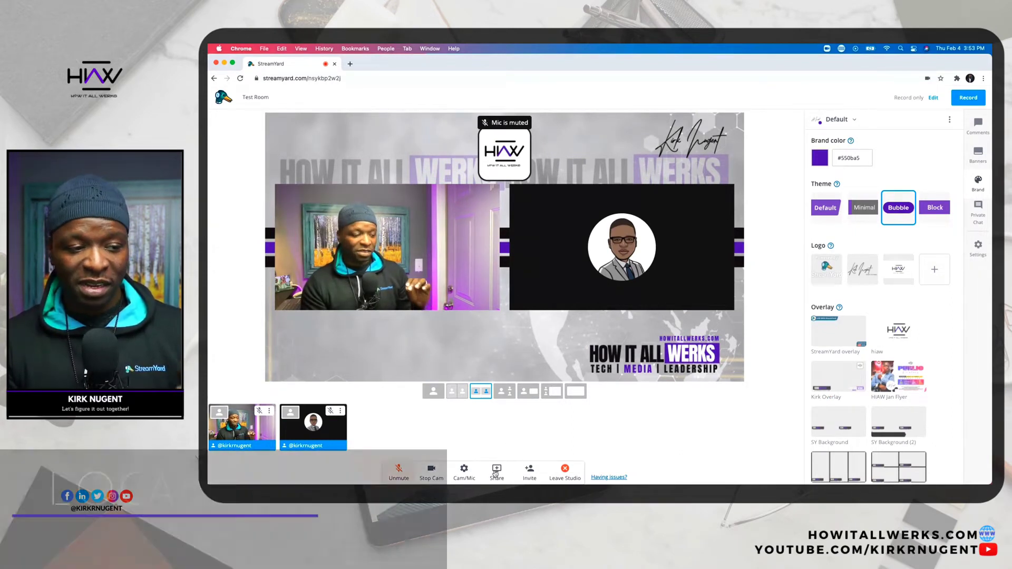
Step: Share a video file, select Mugg Club.mp4 in Ecamm Live Recordings, and Quick Look preview it
click(496, 472)
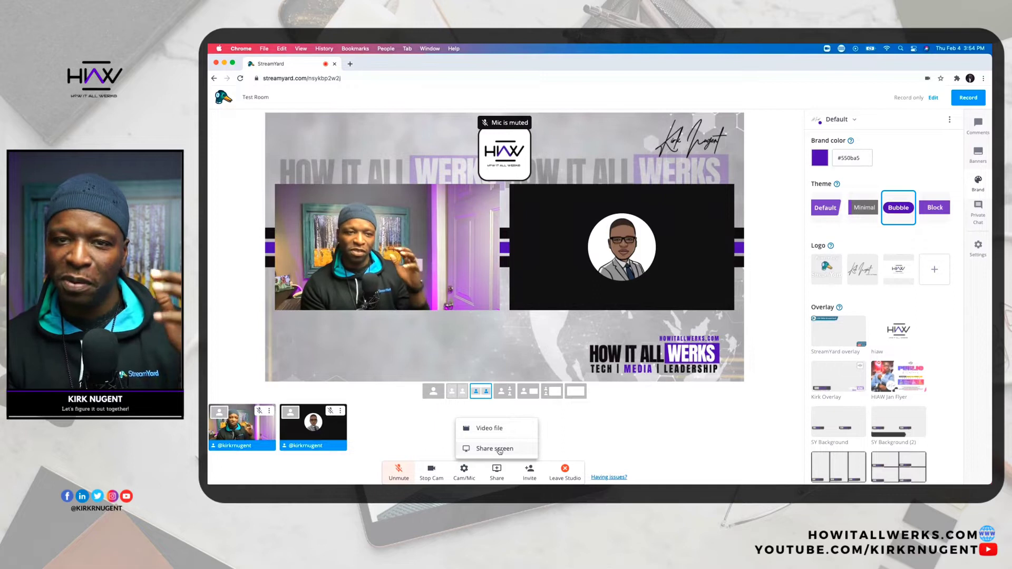
click(497, 429)
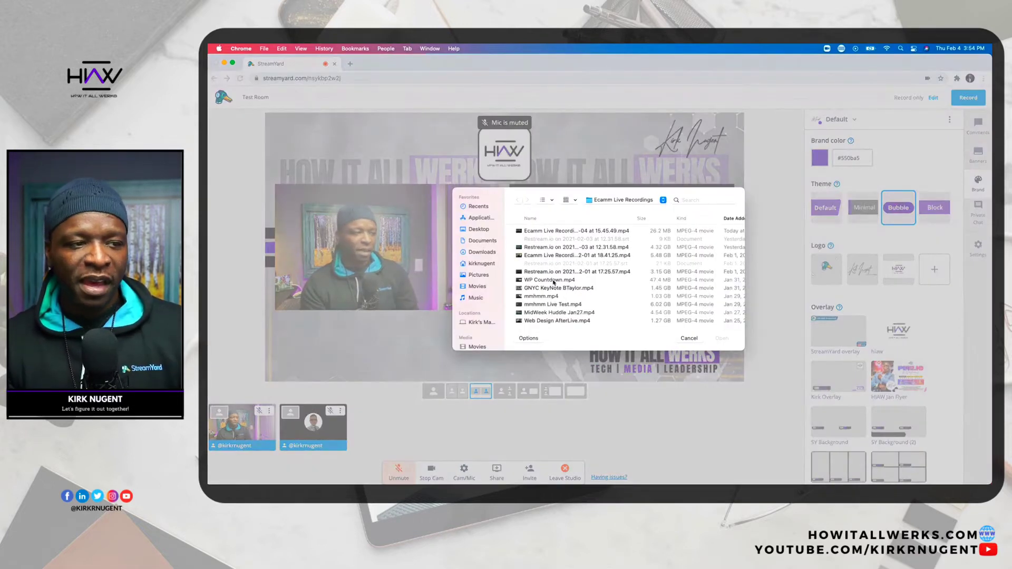
scroll(562, 288, down, 3)
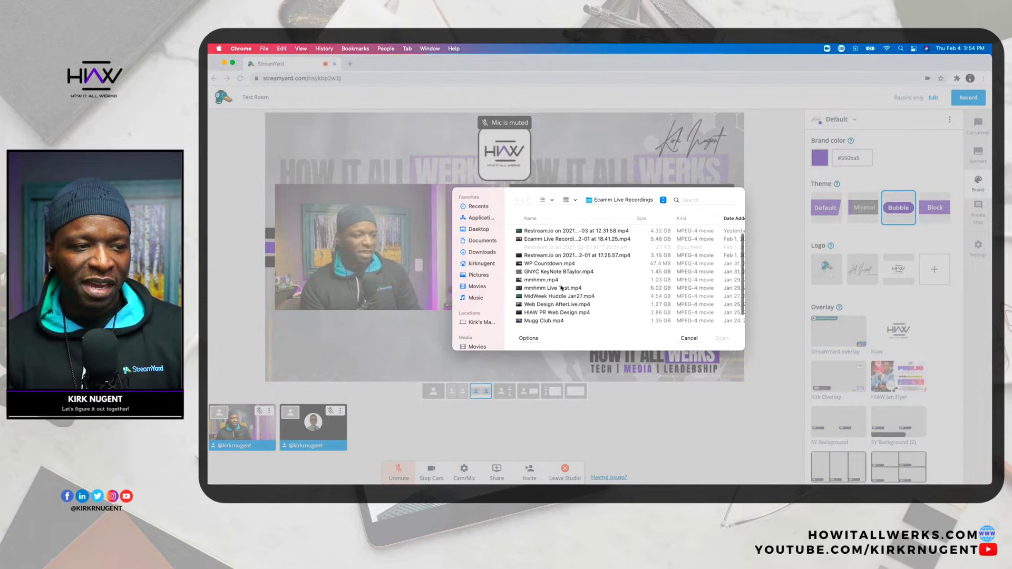
scroll(562, 293, down, 1)
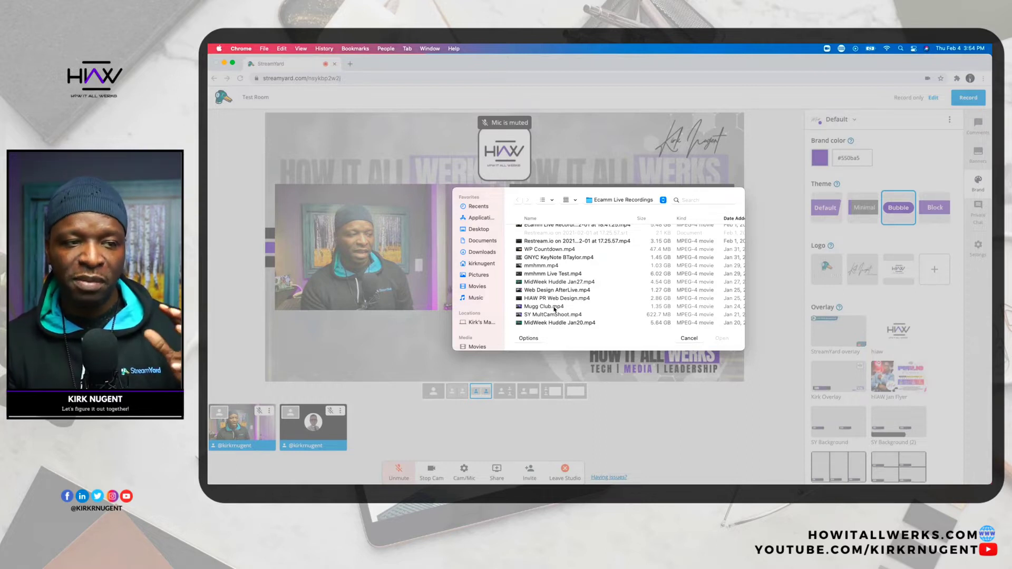
scroll(554, 309, down, 1)
click(549, 303)
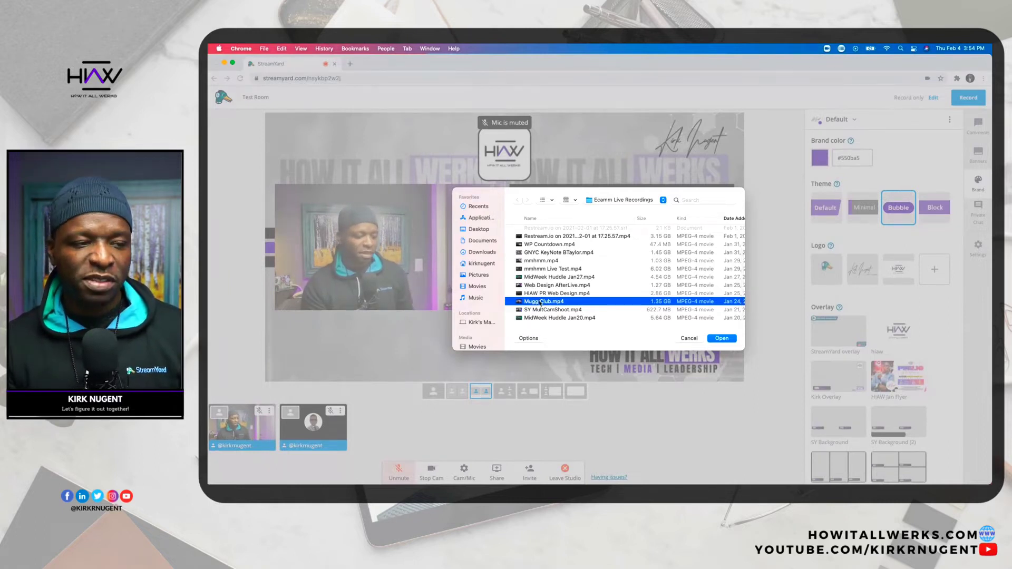
key(space)
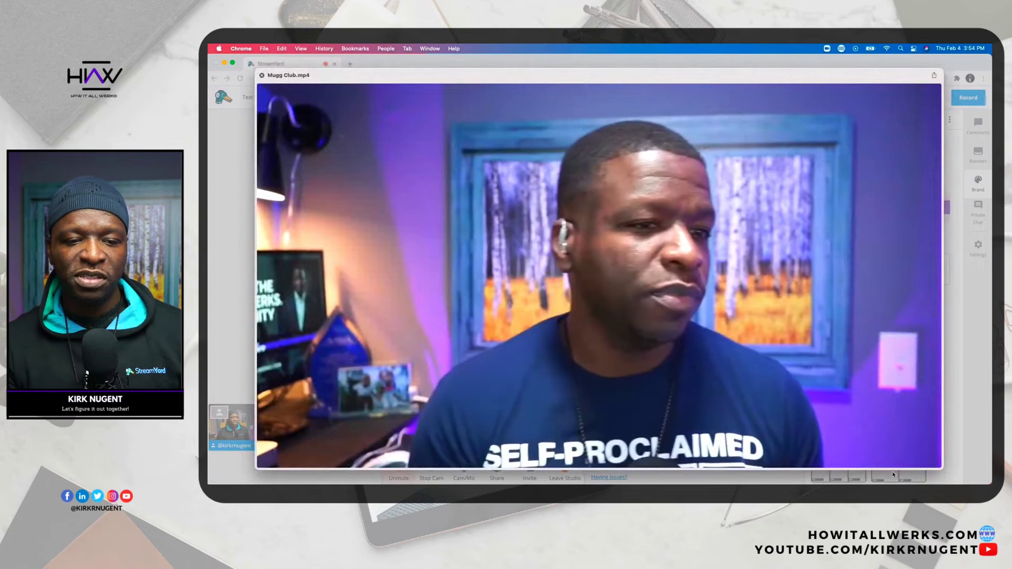
Step: Close the Quick Look preview and load Mugg Club.mp4 into the studio as a third source
mouse_move(893, 463)
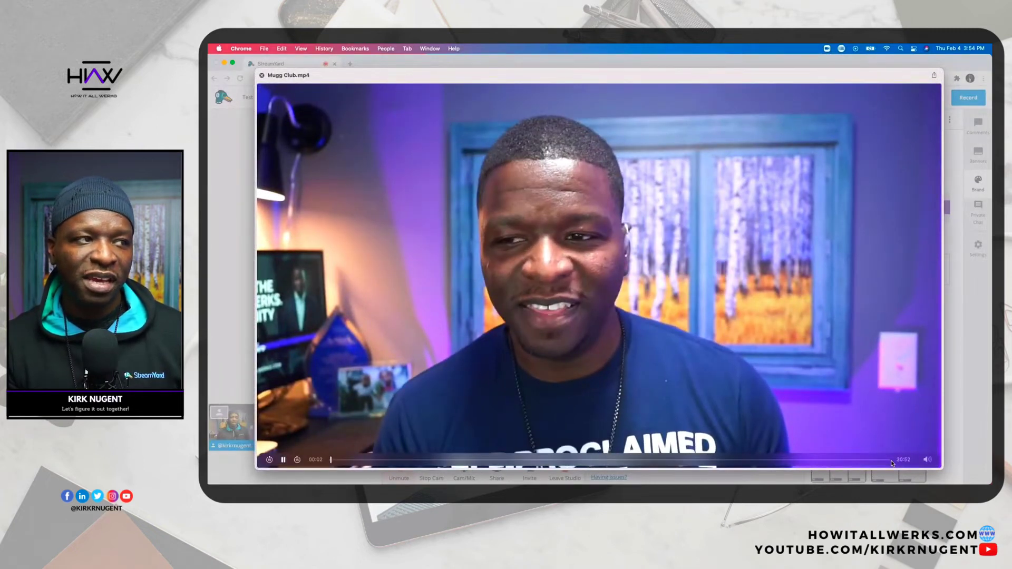
click(262, 76)
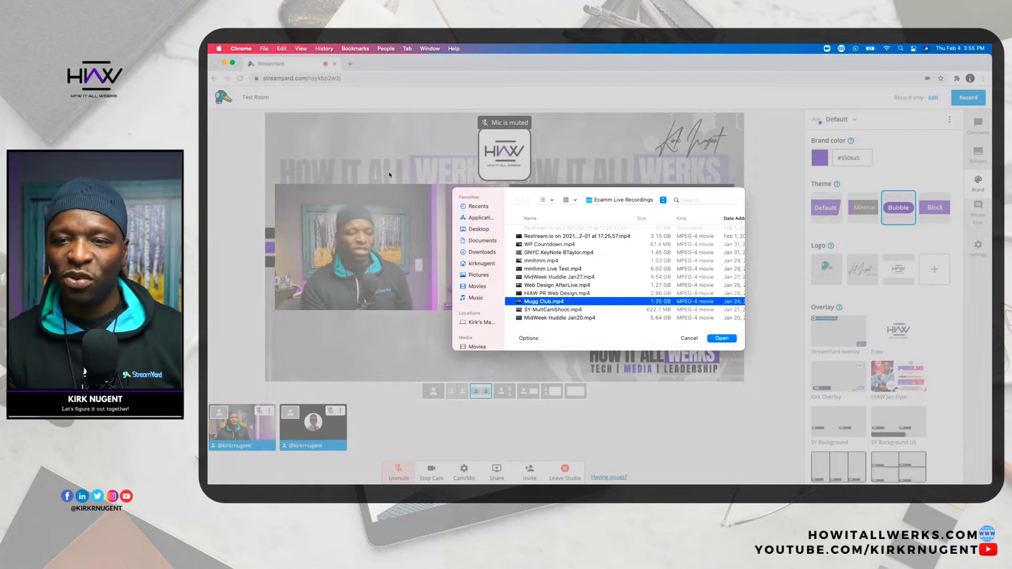
click(722, 339)
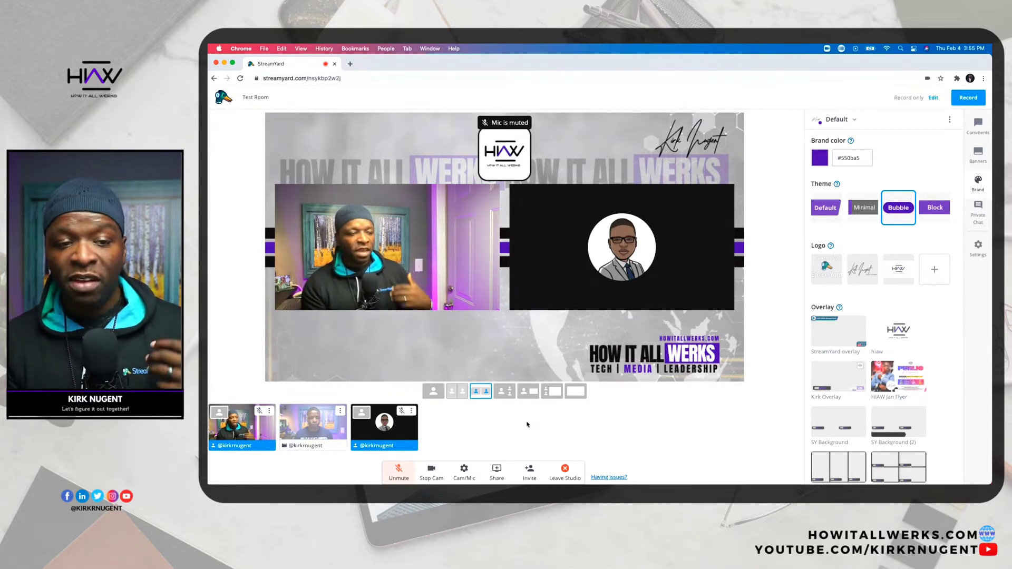
Step: Glance at the studio Settings, then switch to the featured-source layout with a side column
click(978, 247)
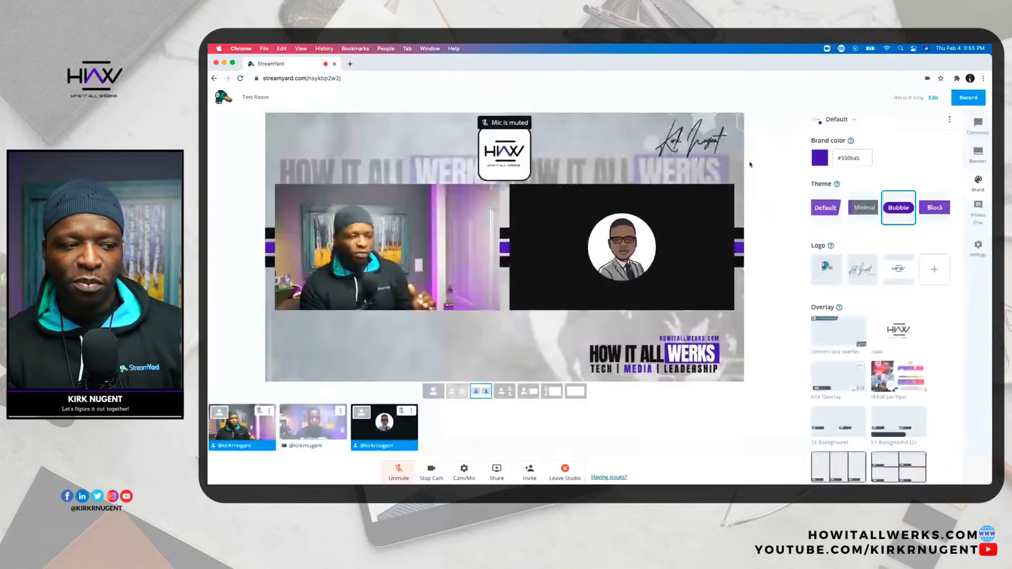
click(748, 162)
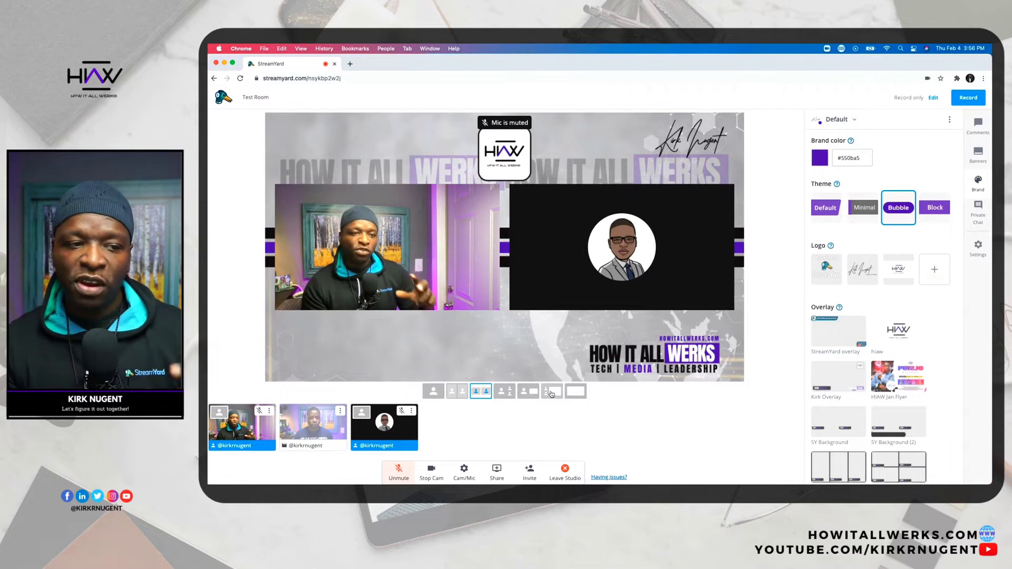
click(552, 394)
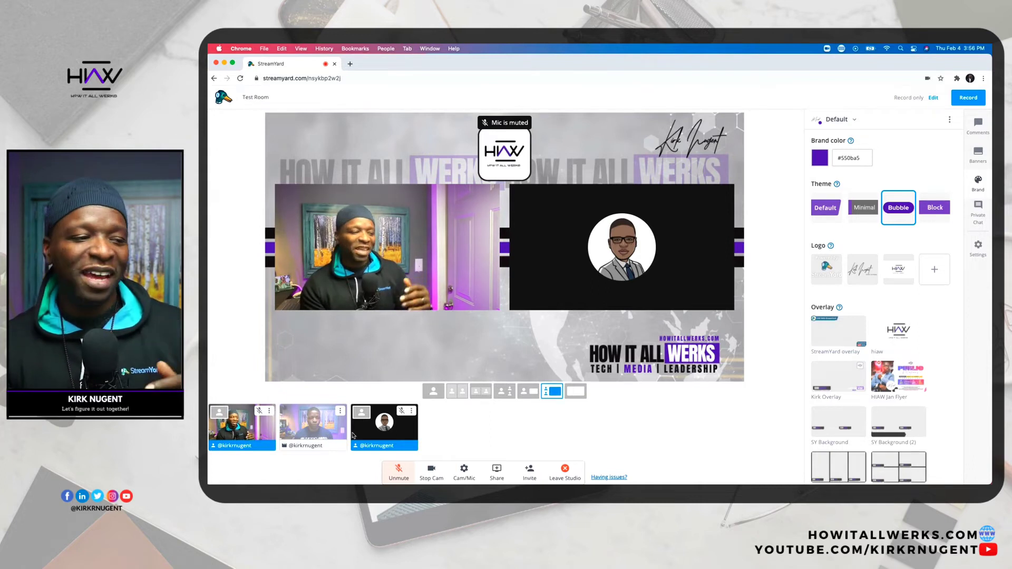
mouse_move(316, 429)
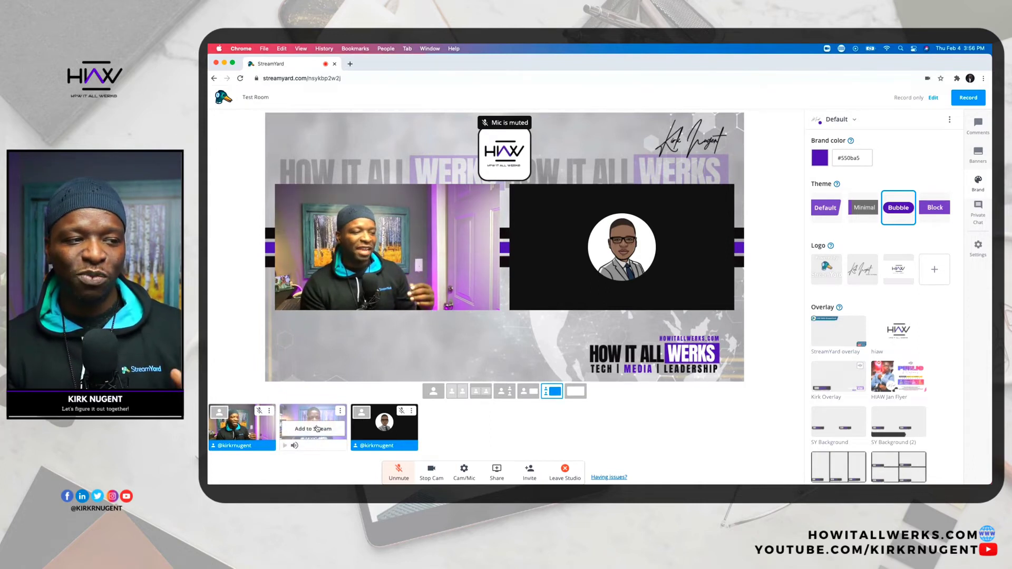
Step: Feature the Mugg Club video on stage, stop the camera, lower the video's volume, and pause it
click(316, 429)
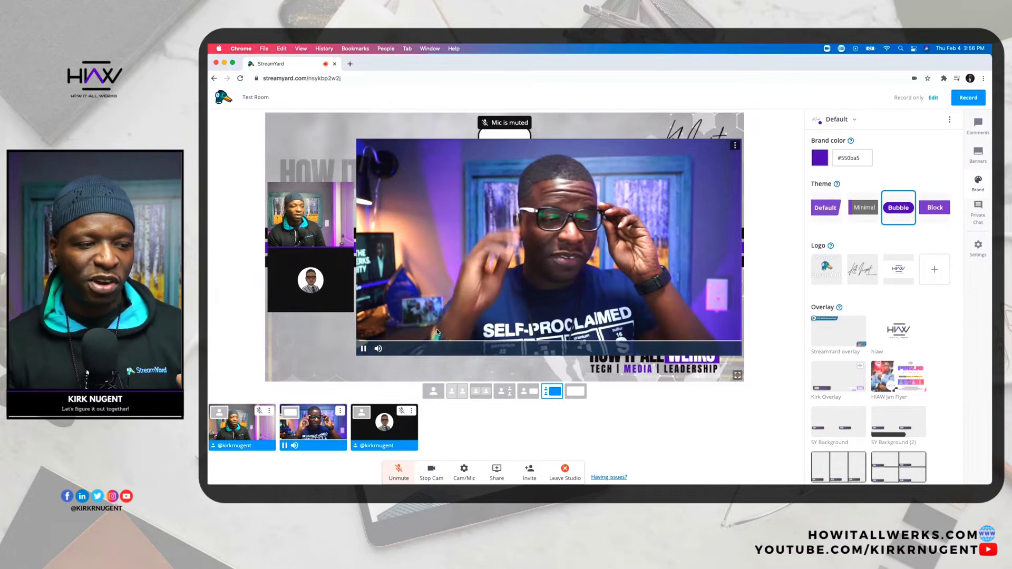
click(431, 472)
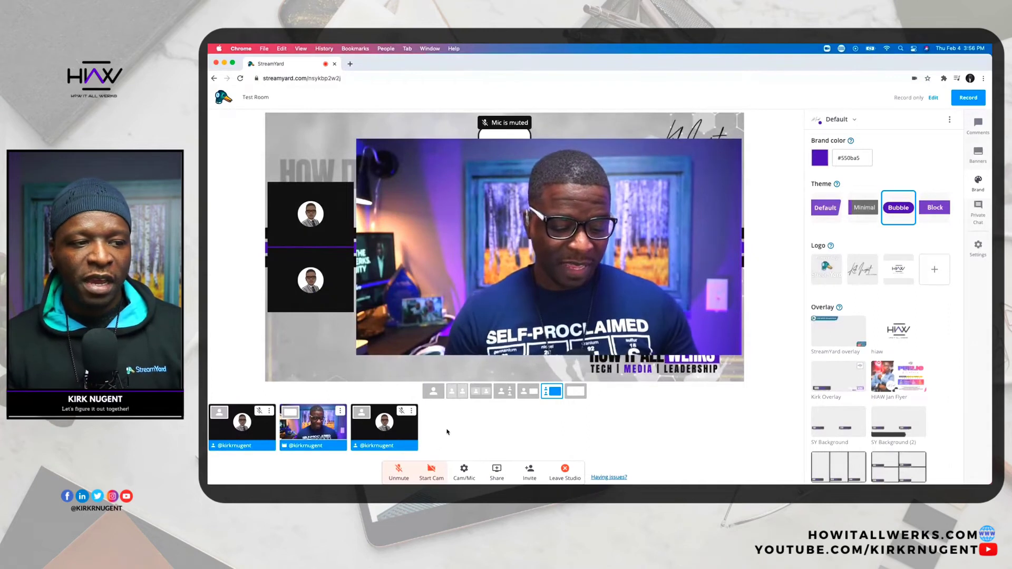
mouse_move(307, 422)
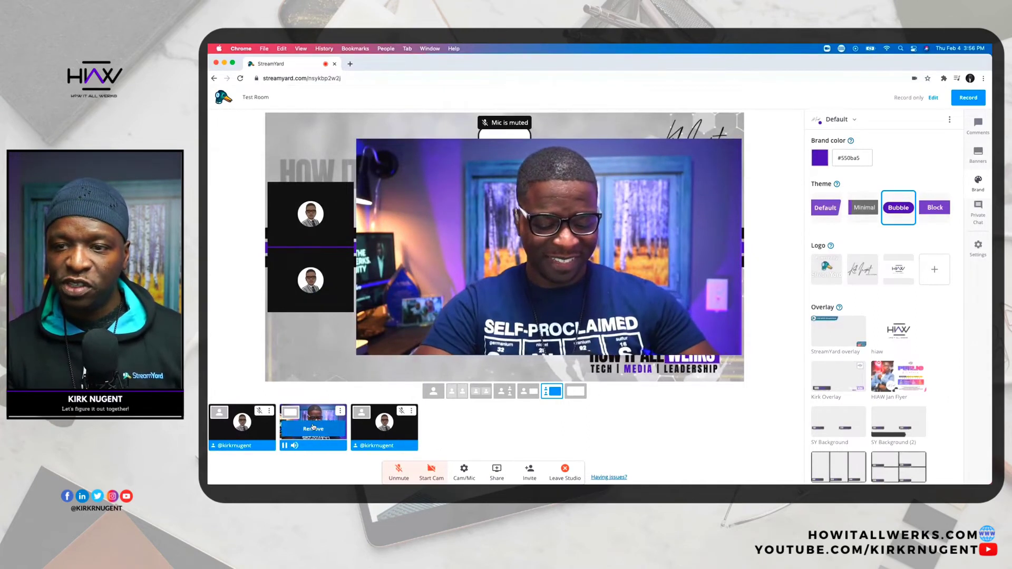
mouse_move(297, 446)
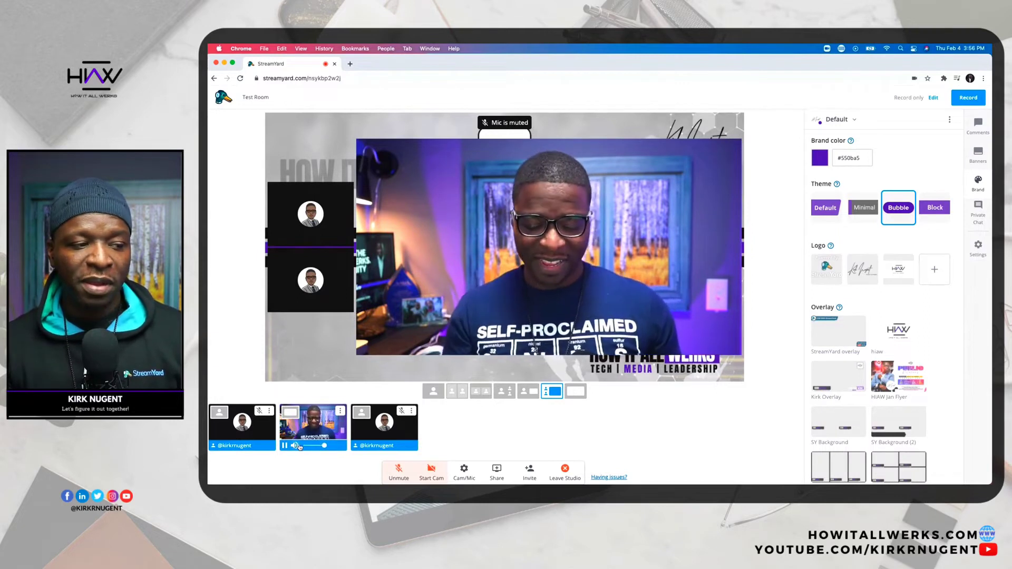
drag(324, 446, 316, 446)
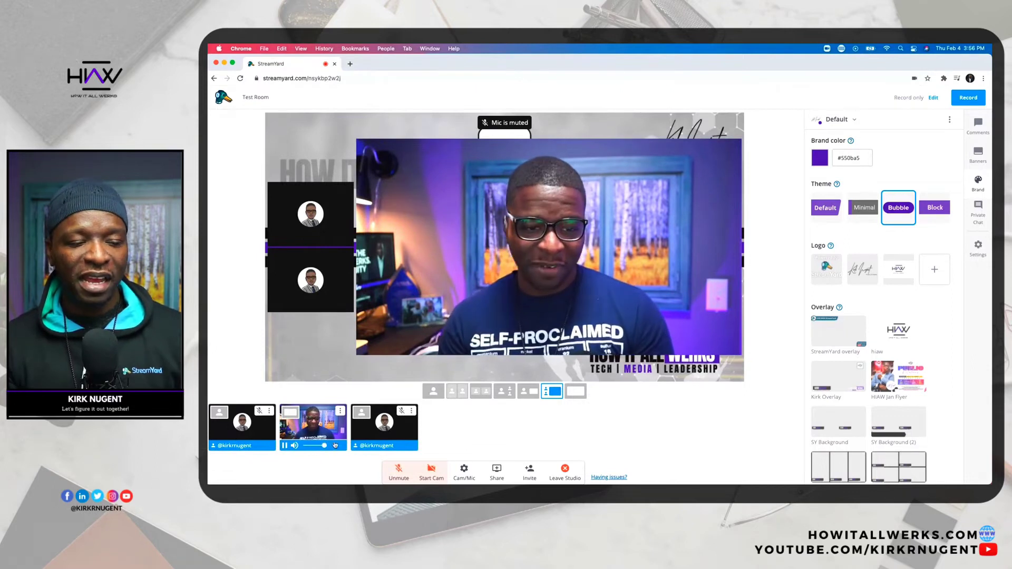
mouse_move(388, 439)
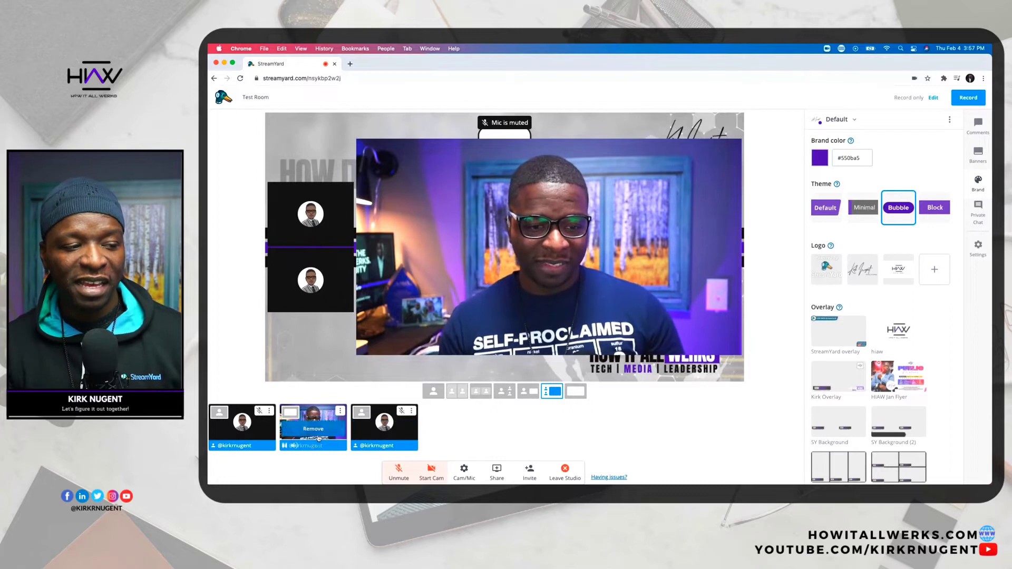
mouse_move(302, 447)
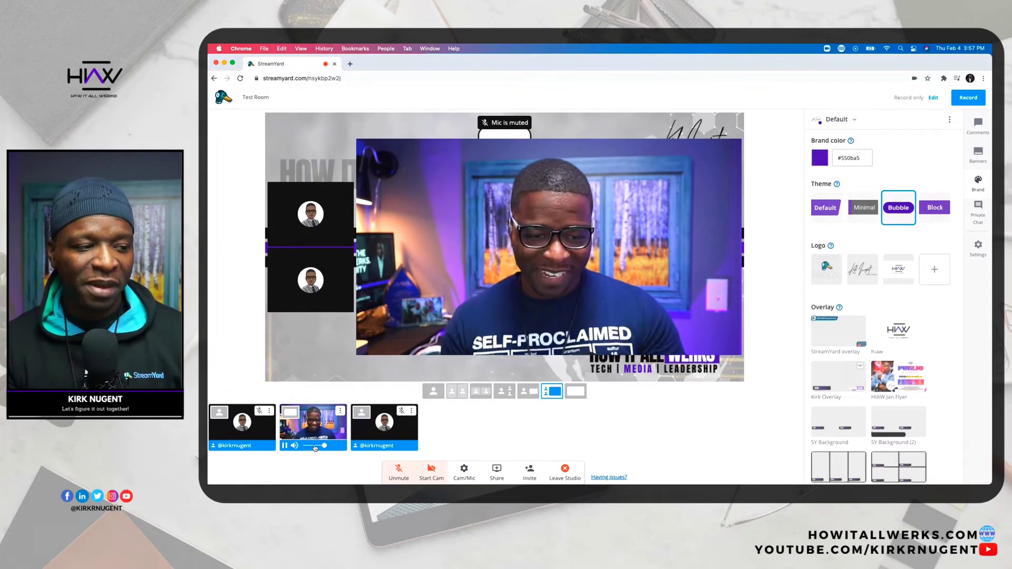
click(284, 446)
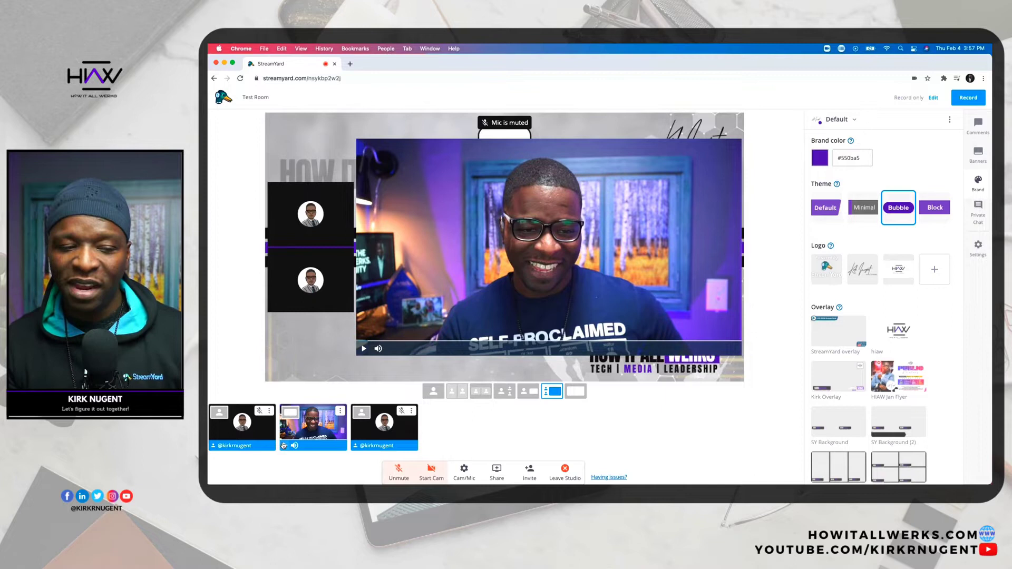
Step: Resume the video, jump it ahead to 12:48, then pause it again
click(284, 447)
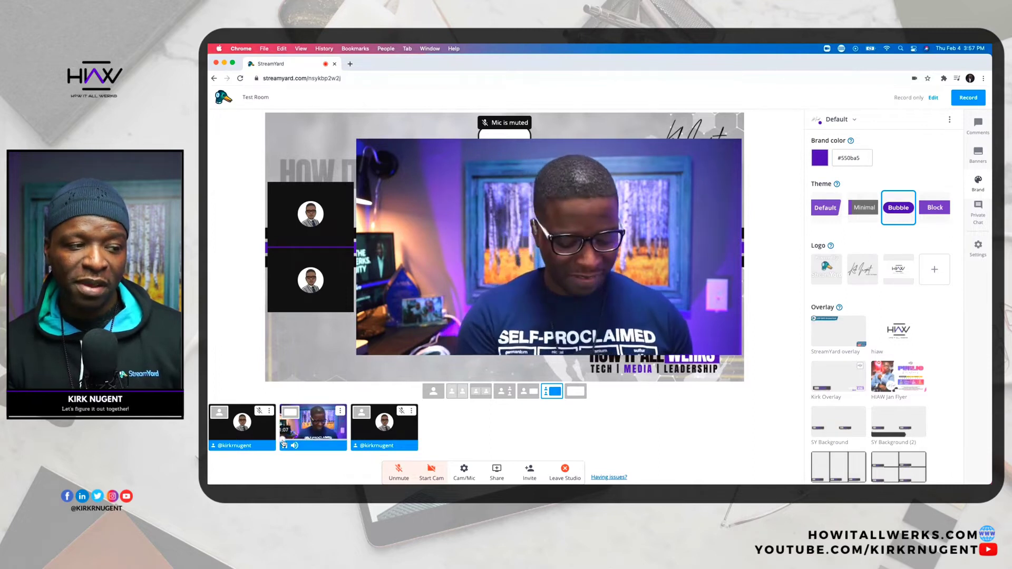
drag(291, 441, 314, 441)
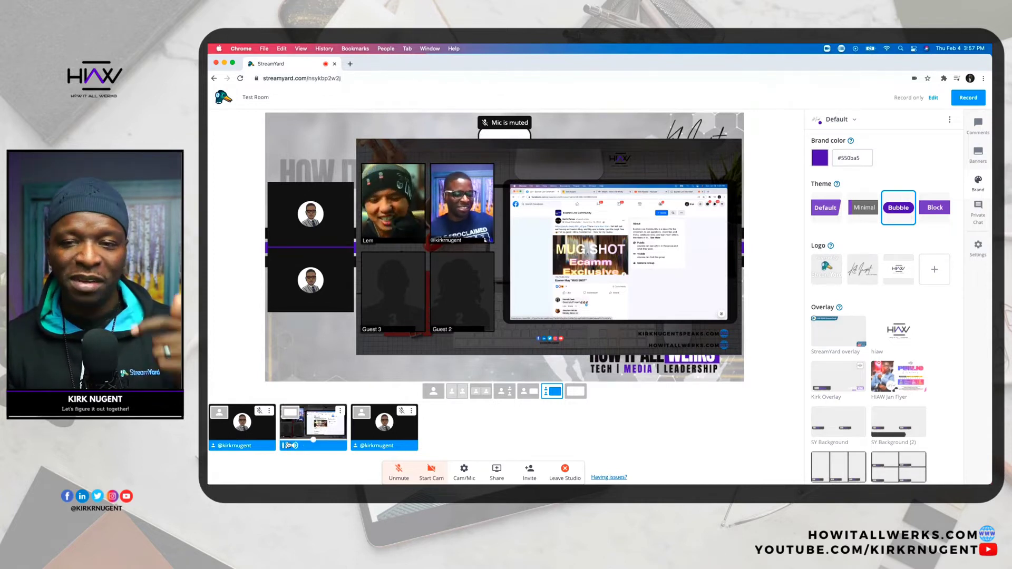
mouse_move(323, 428)
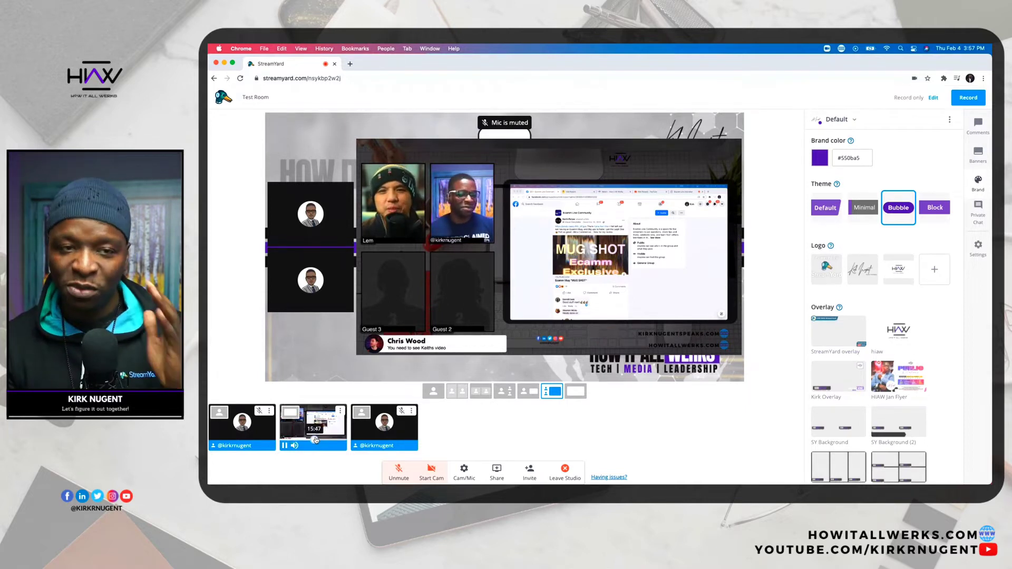
click(313, 439)
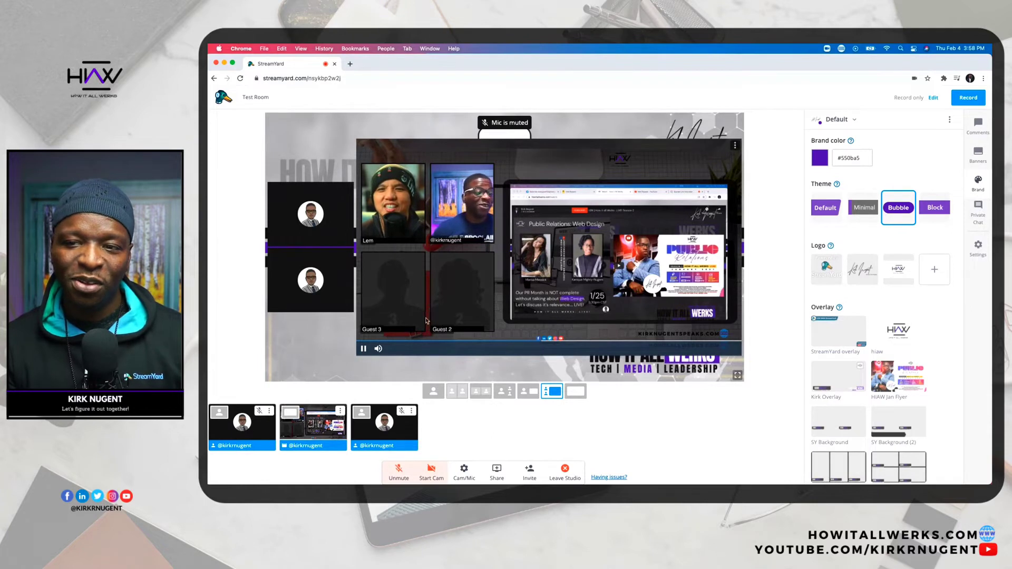
Step: Mute and unmute the video, lower its volume, and seek it to the 08:49 mark
mouse_move(380, 350)
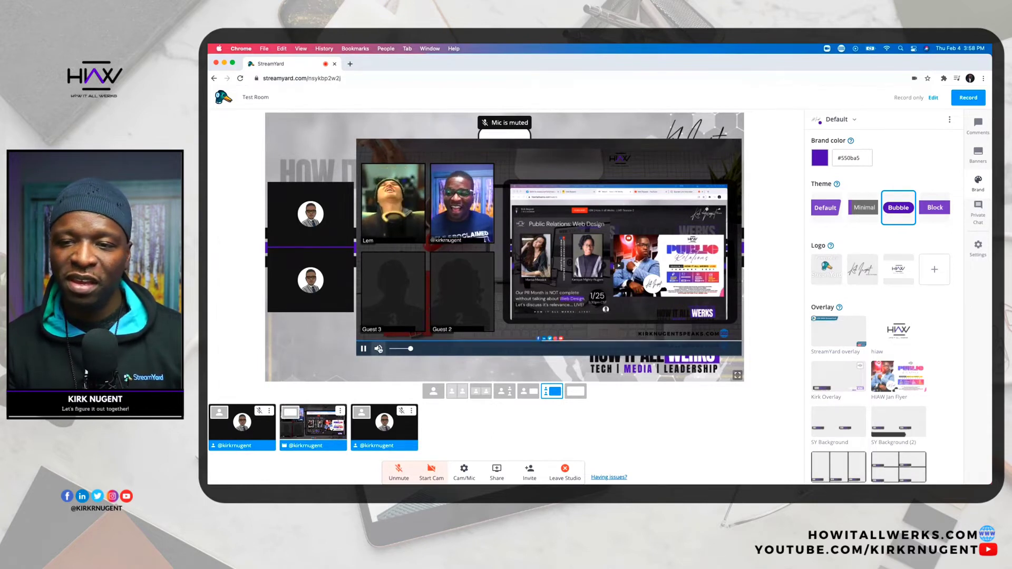
click(379, 349)
click(380, 349)
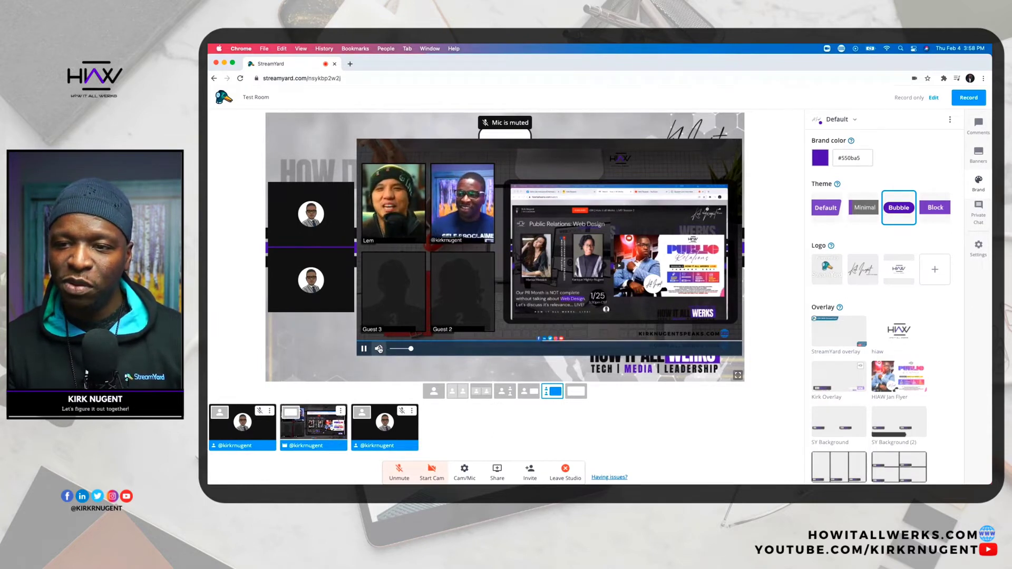
click(397, 349)
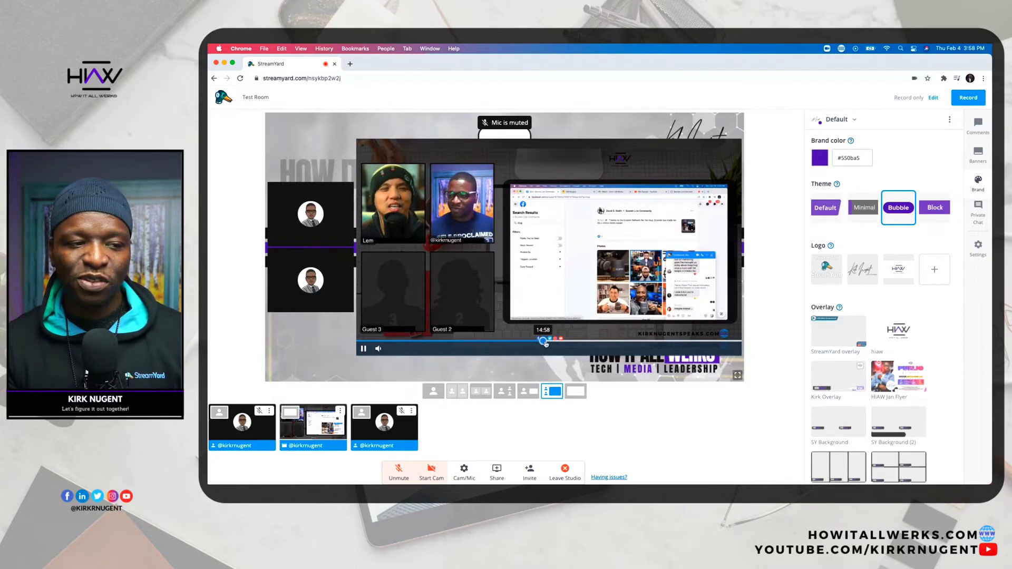
drag(543, 342, 468, 348)
Step: Resume the video, try the full-video layouts, then settle on a large host tile beside the video
click(468, 348)
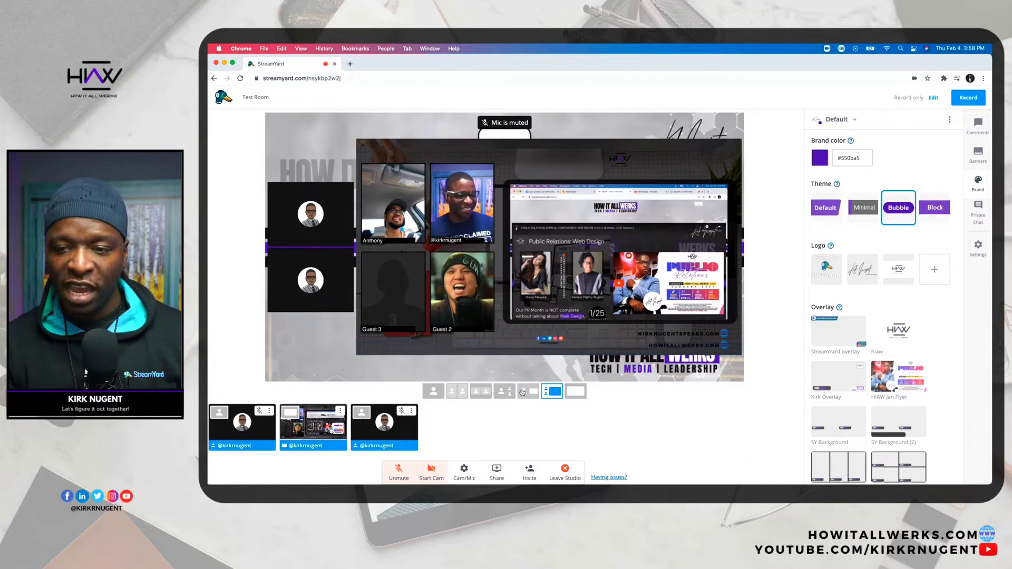
click(575, 391)
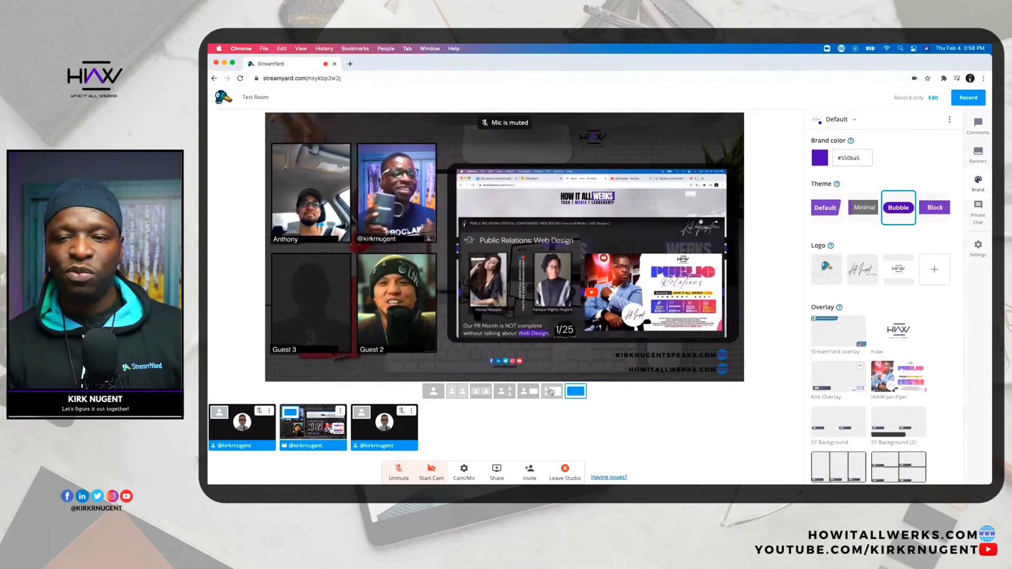
click(551, 391)
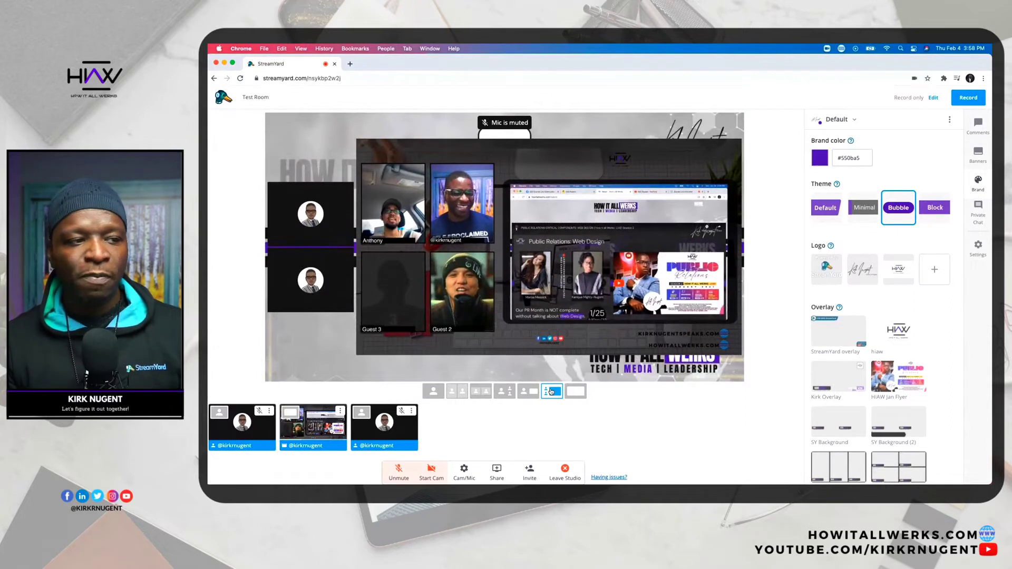
click(529, 391)
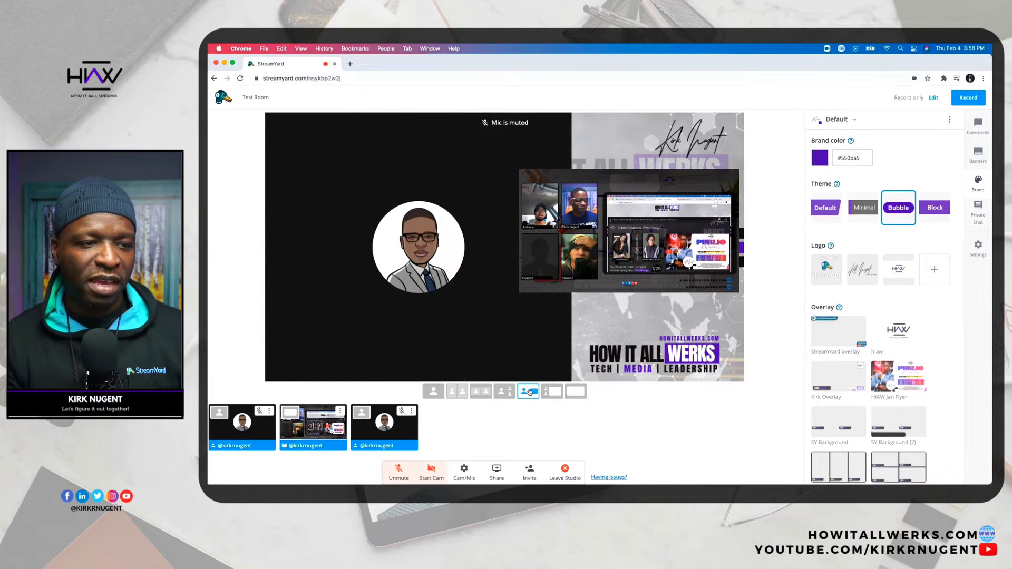
Step: Turn the camera on, skip the video ahead to 15:11, then turn the camera off
mouse_move(254, 430)
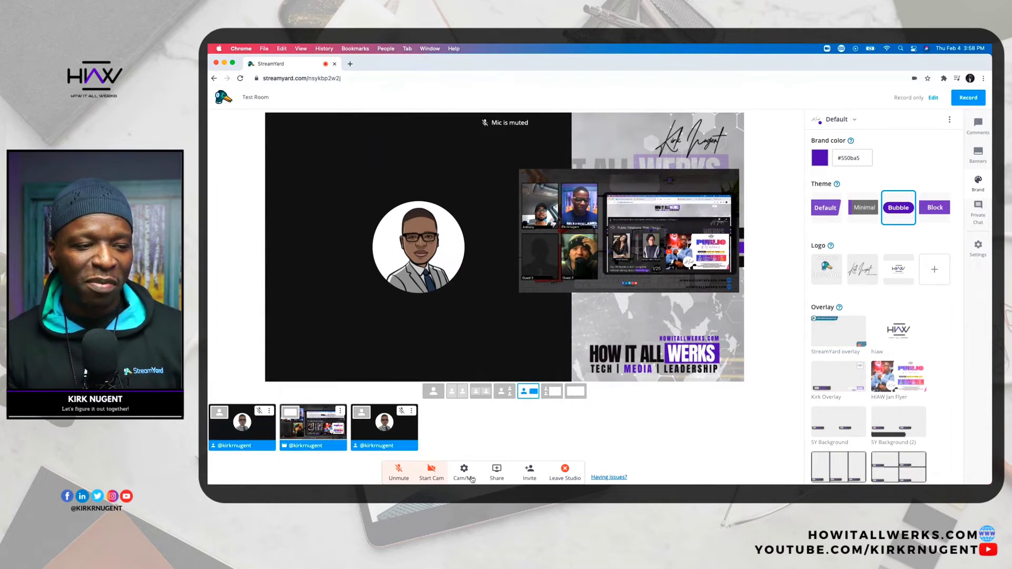
click(431, 471)
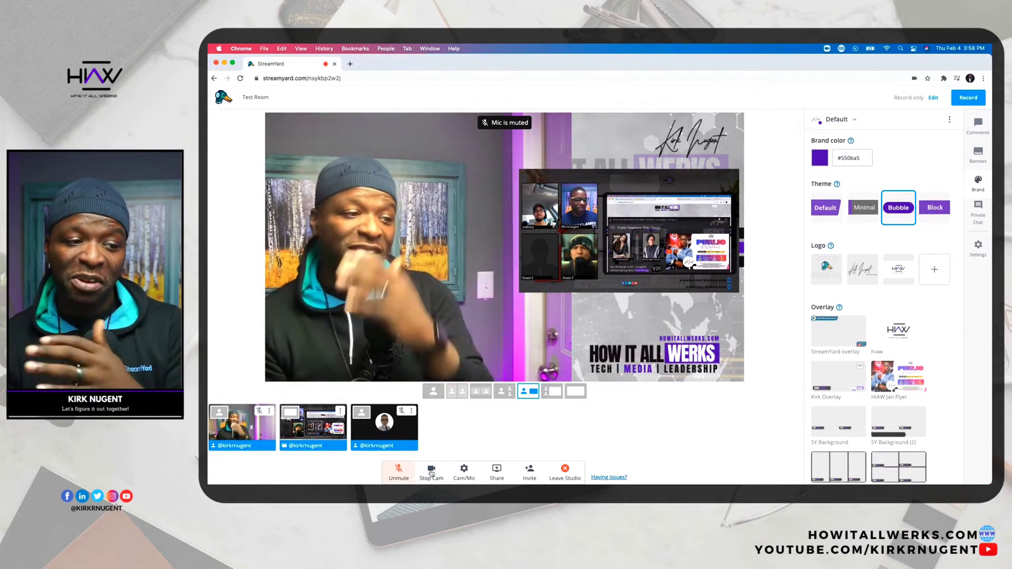
mouse_move(645, 258)
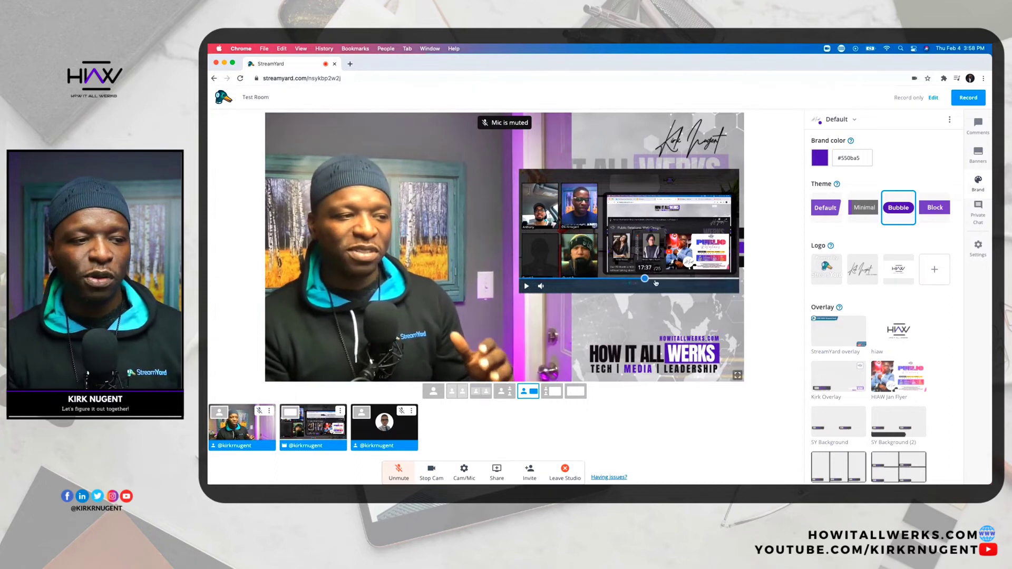
click(628, 279)
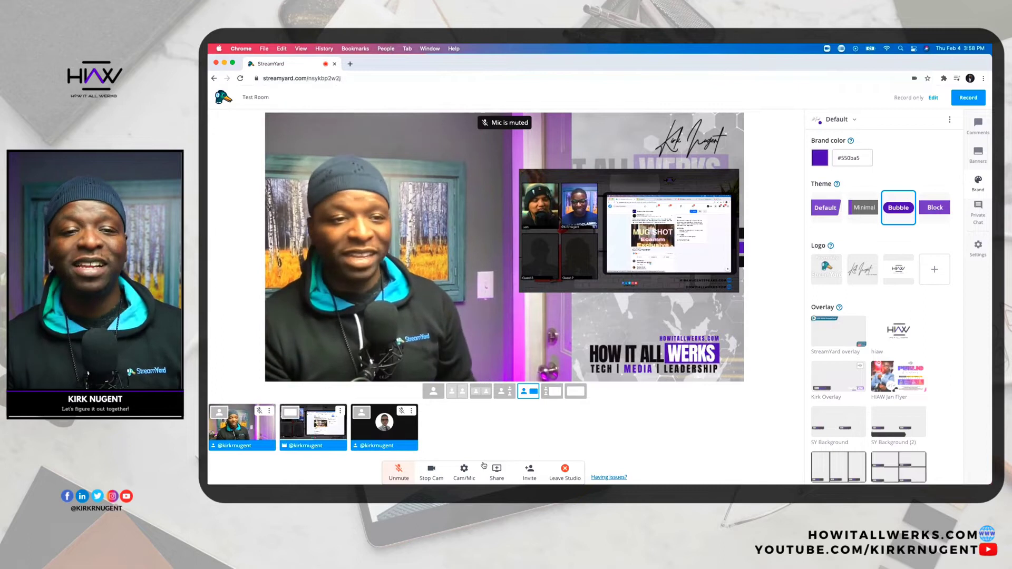
click(432, 471)
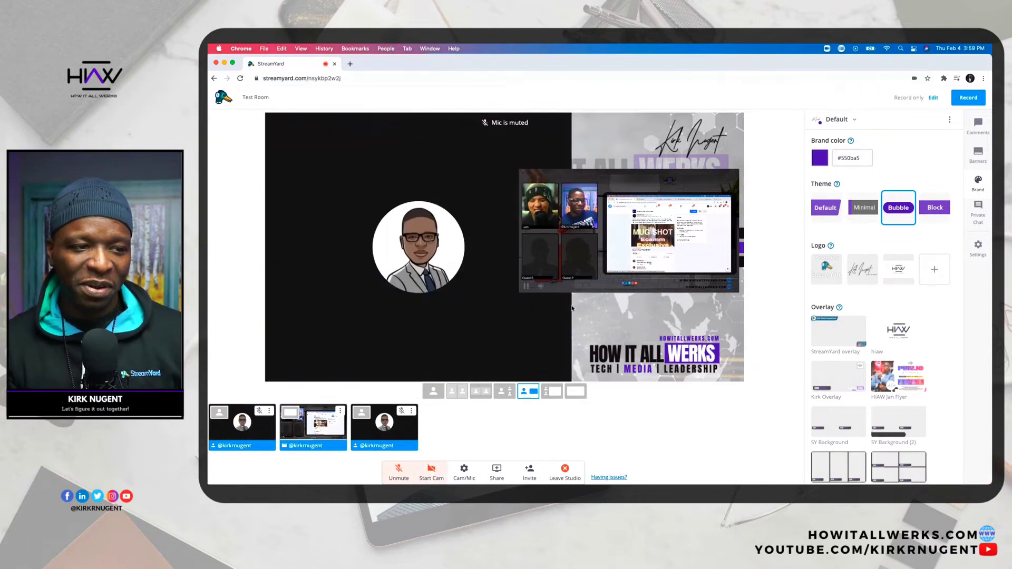
Step: Remove the Mugg Club video tile from the stage, leaving the host avatar and second camera
mouse_move(602, 282)
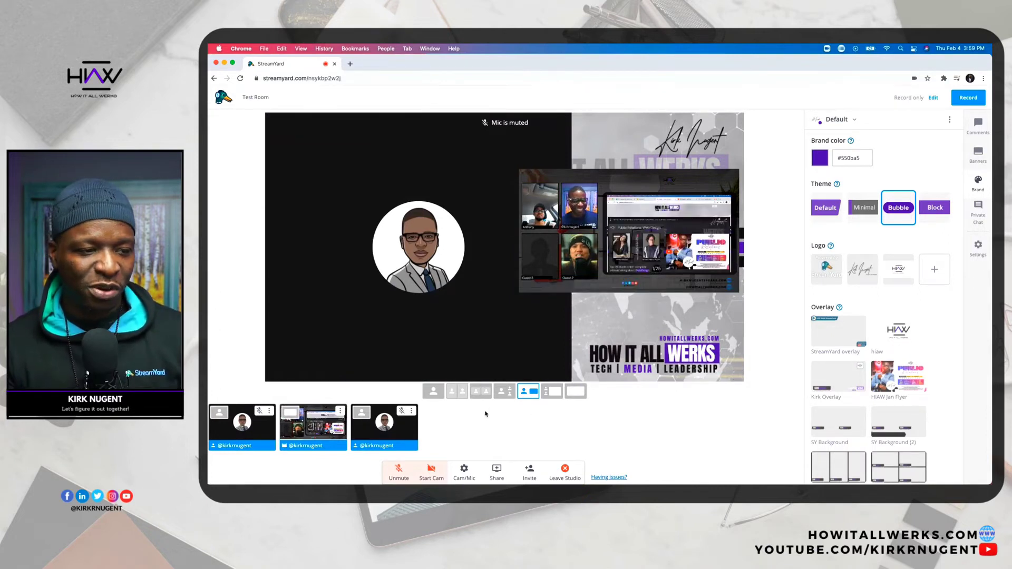
mouse_move(368, 430)
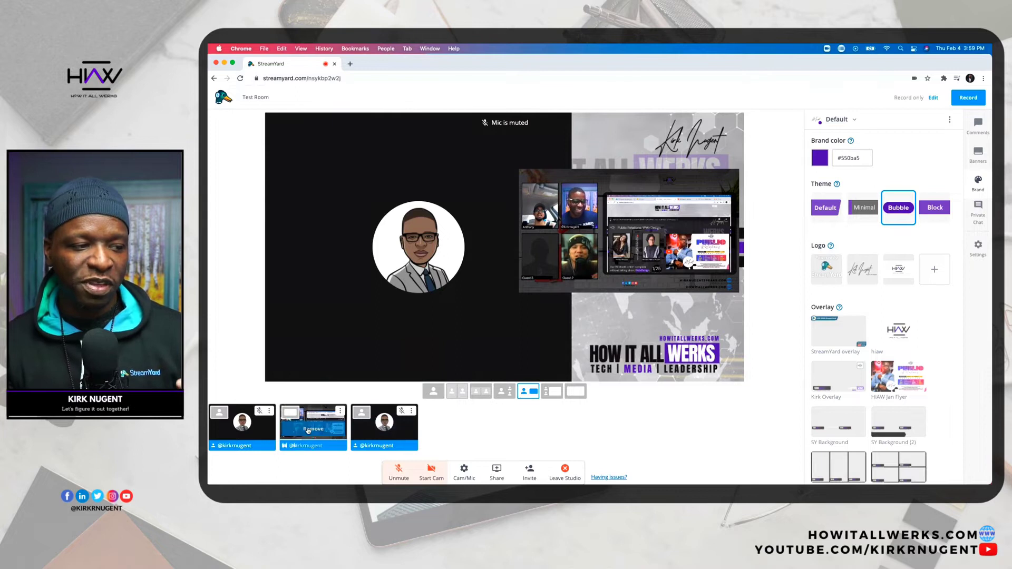
mouse_move(314, 430)
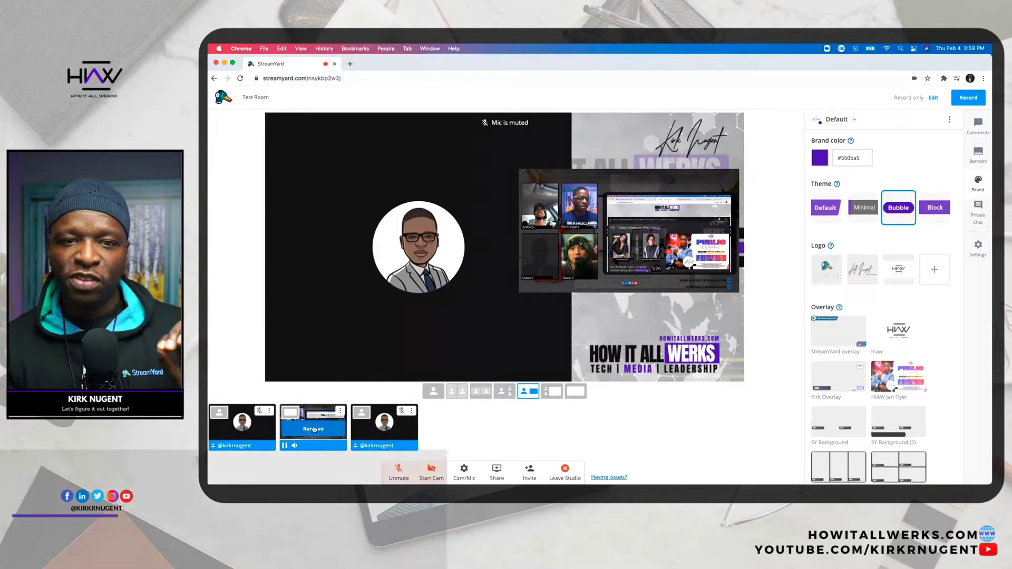
click(313, 429)
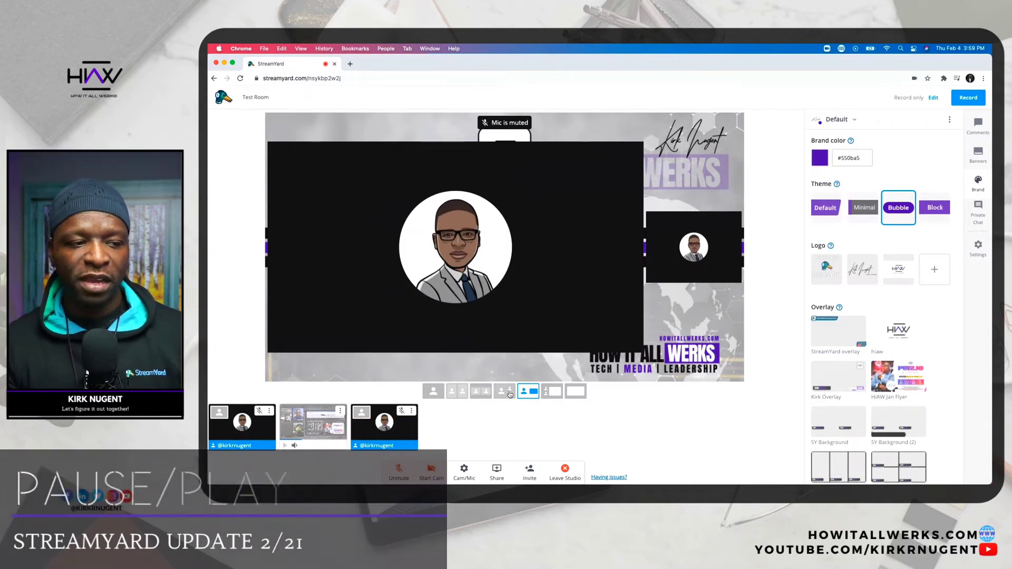
Step: Try the two-equal-tiles layout, pick the large-plus-small layout, and add the video back on stage
click(479, 393)
mouse_move(308, 431)
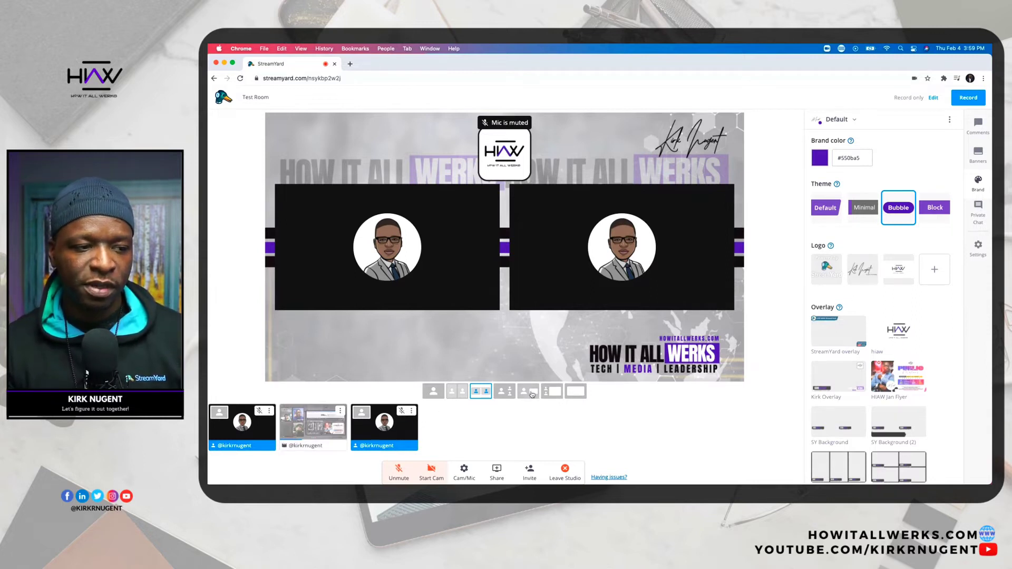
click(548, 391)
click(528, 391)
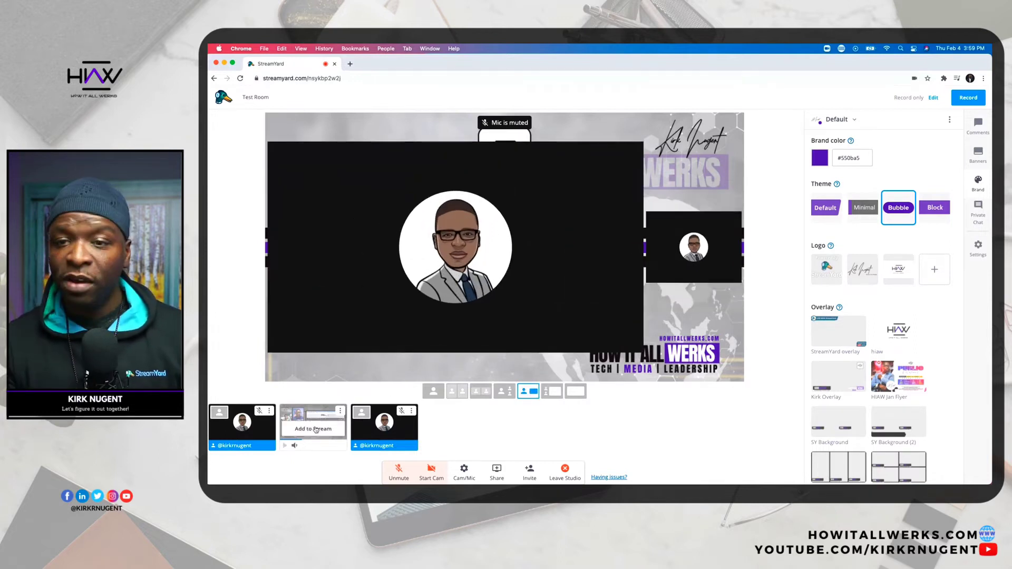
click(315, 429)
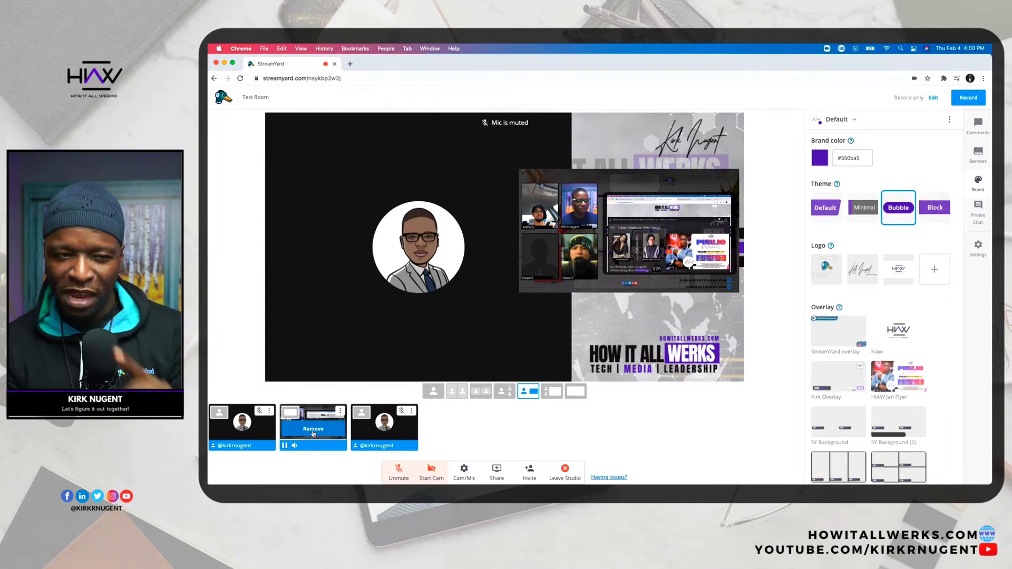
Step: Toggle the video off and on stage, choose the two-equal-tiles layout, then put the video on stage
click(313, 432)
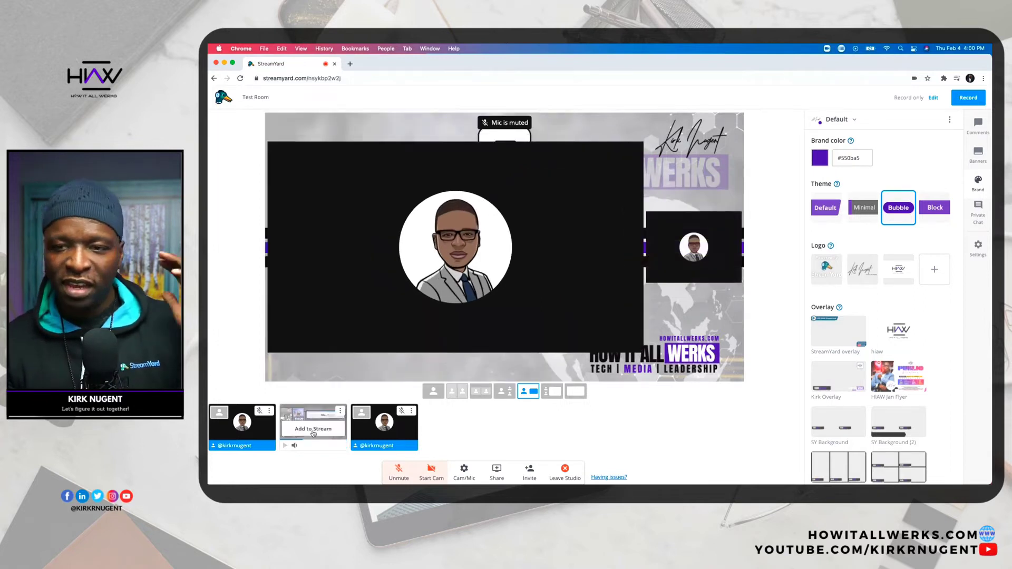
click(313, 429)
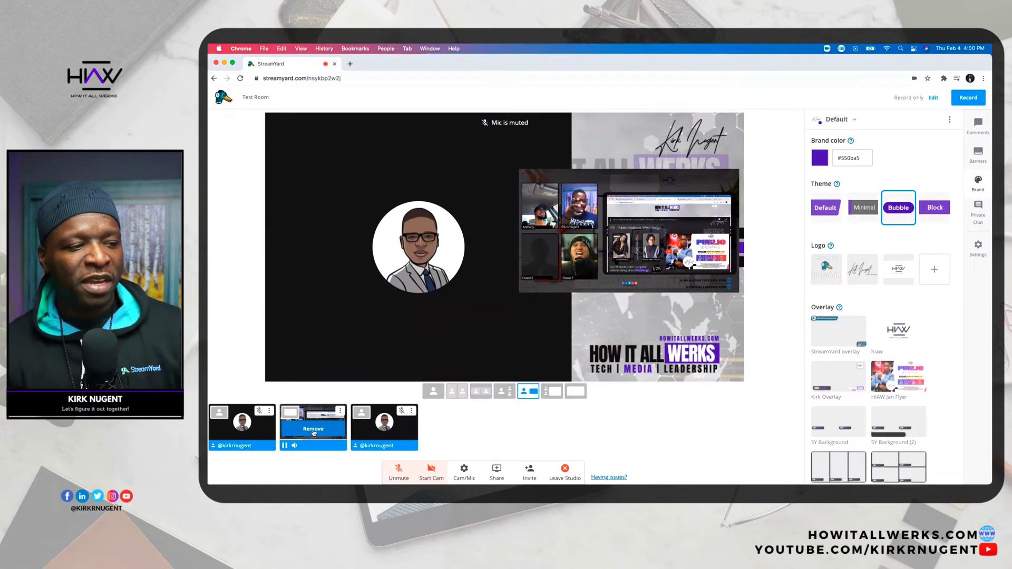
click(313, 430)
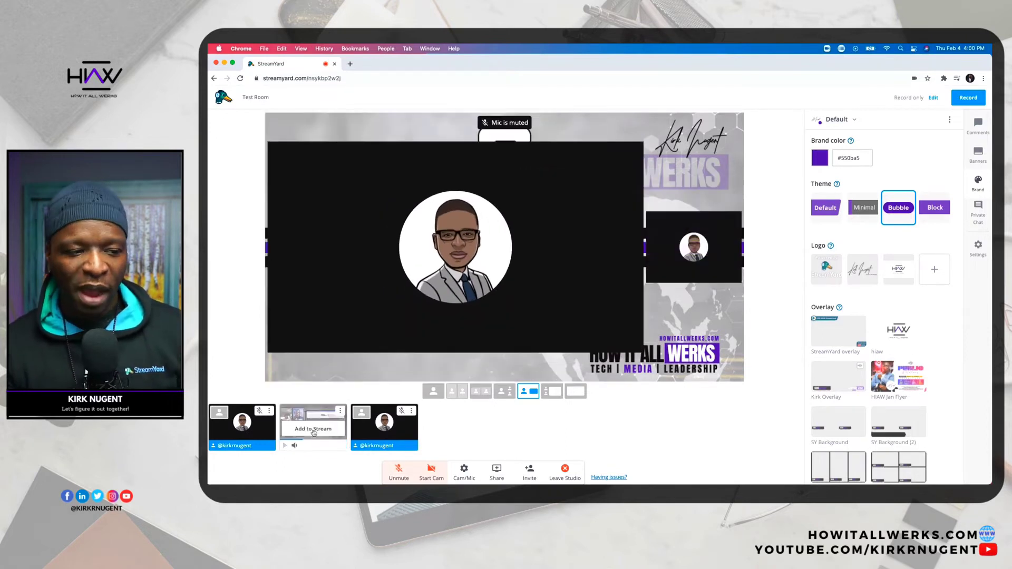
click(482, 393)
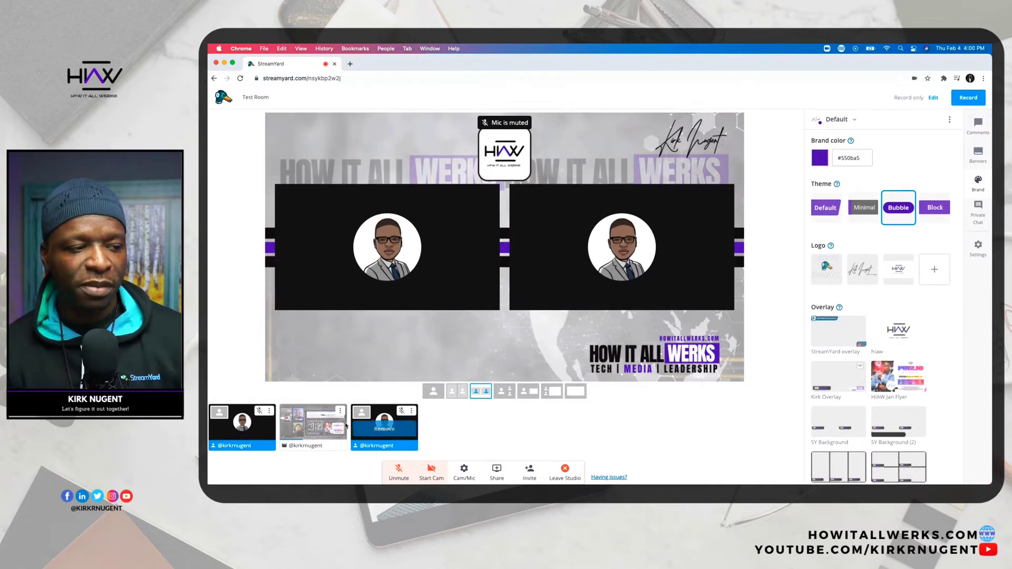
click(316, 429)
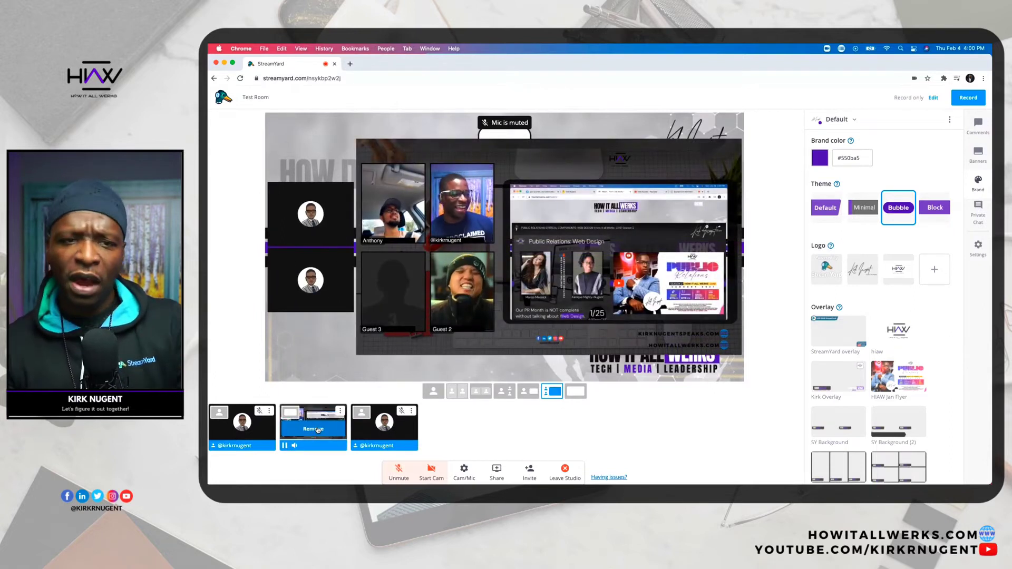
Step: Try the large-avatar and large-video layouts, remove and re-add the video, then show only the video
click(528, 392)
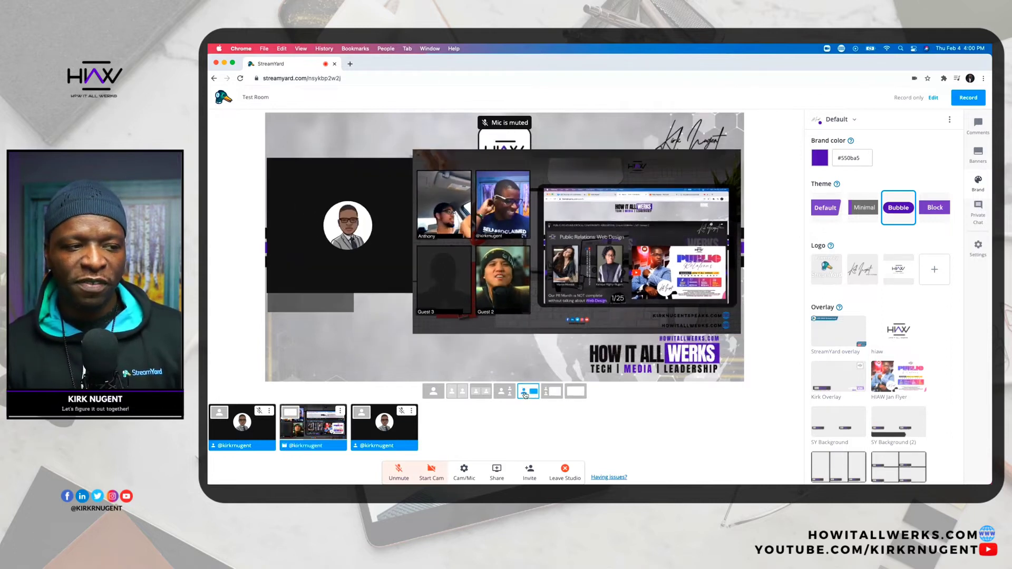
click(549, 391)
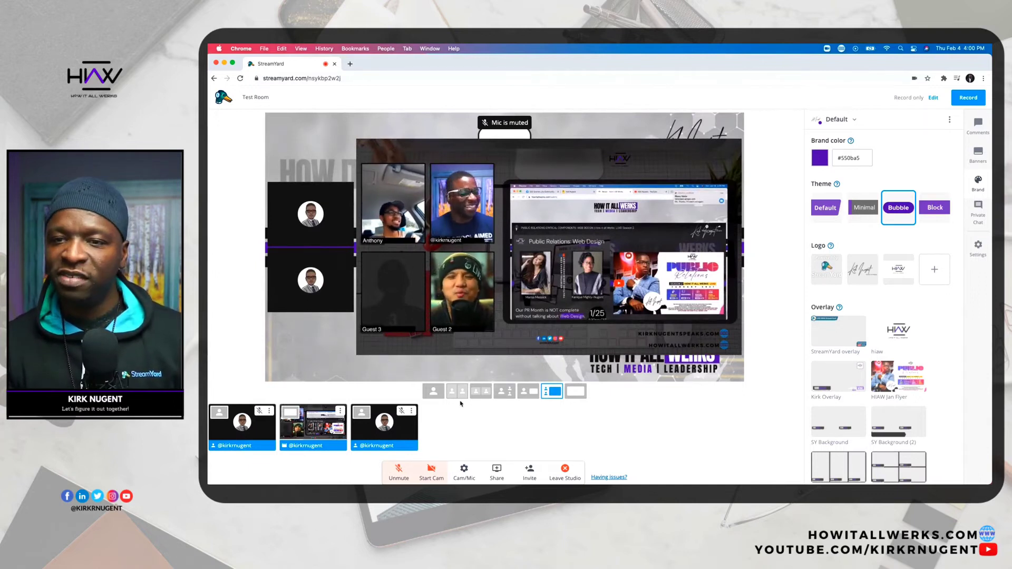
click(313, 429)
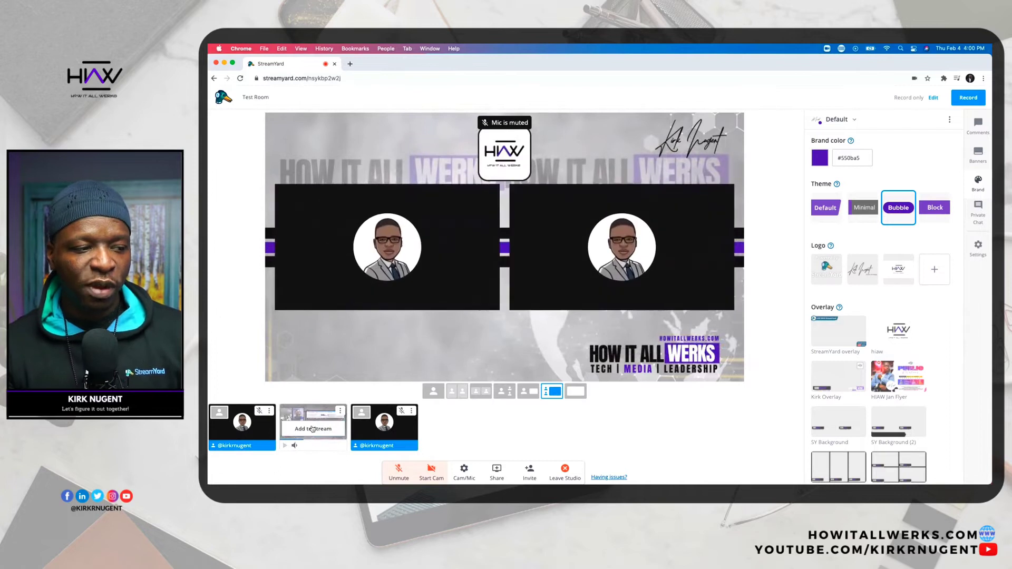
click(313, 428)
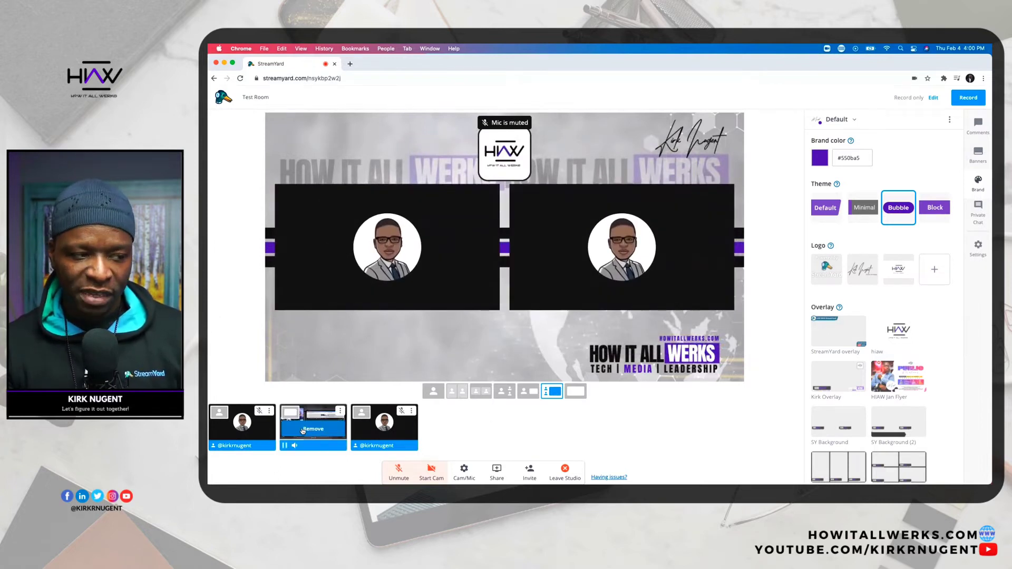
click(291, 413)
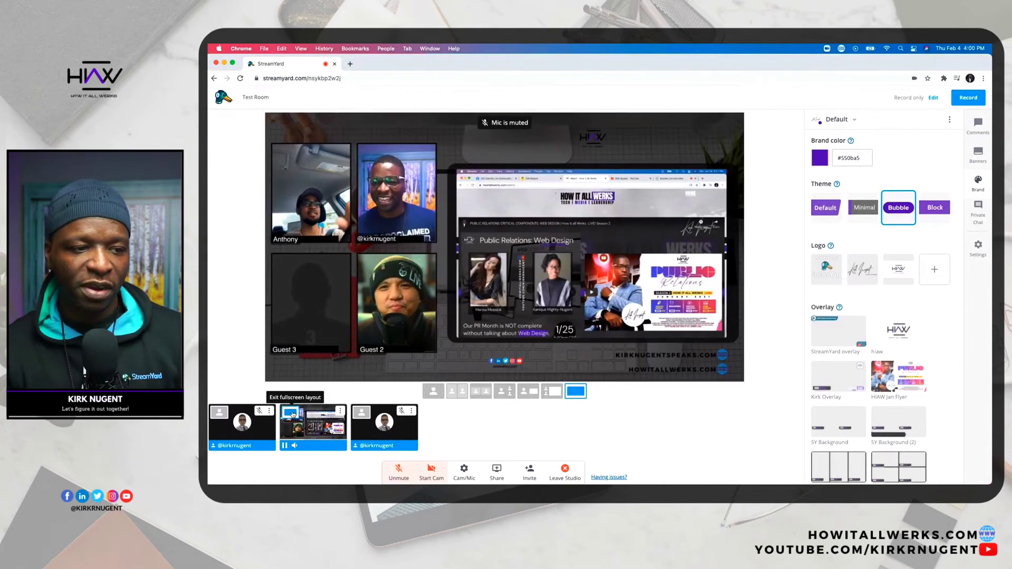
Step: Cycle through the side-tile and inset layouts, pick the video-only layout, and expand the stage to full screen
click(553, 393)
click(532, 393)
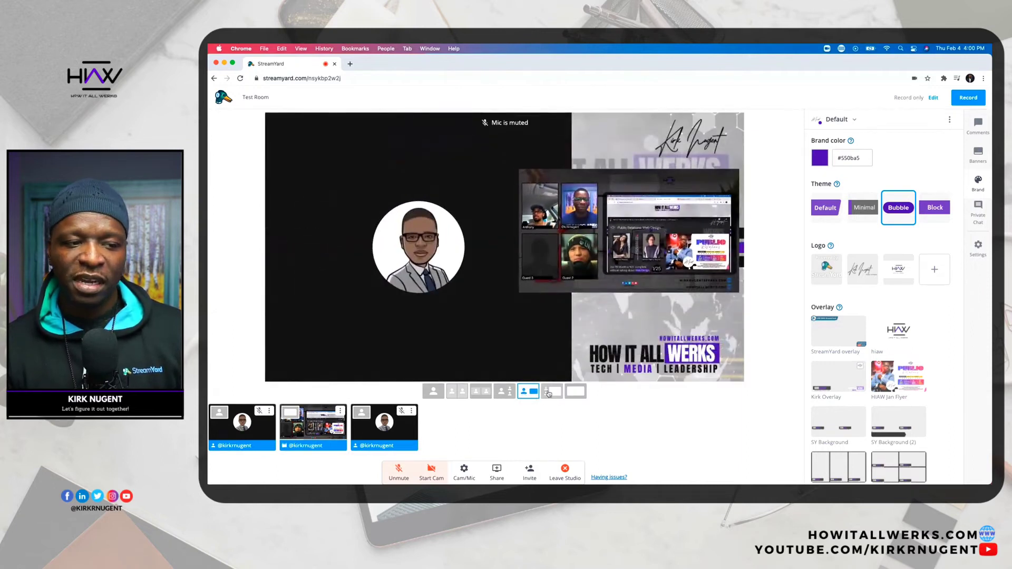
click(552, 392)
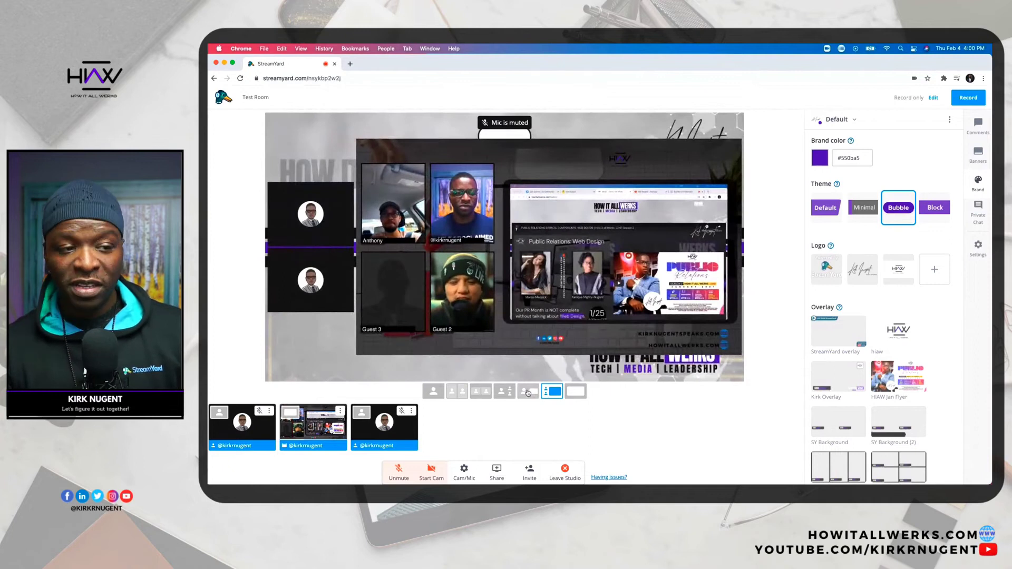
click(528, 393)
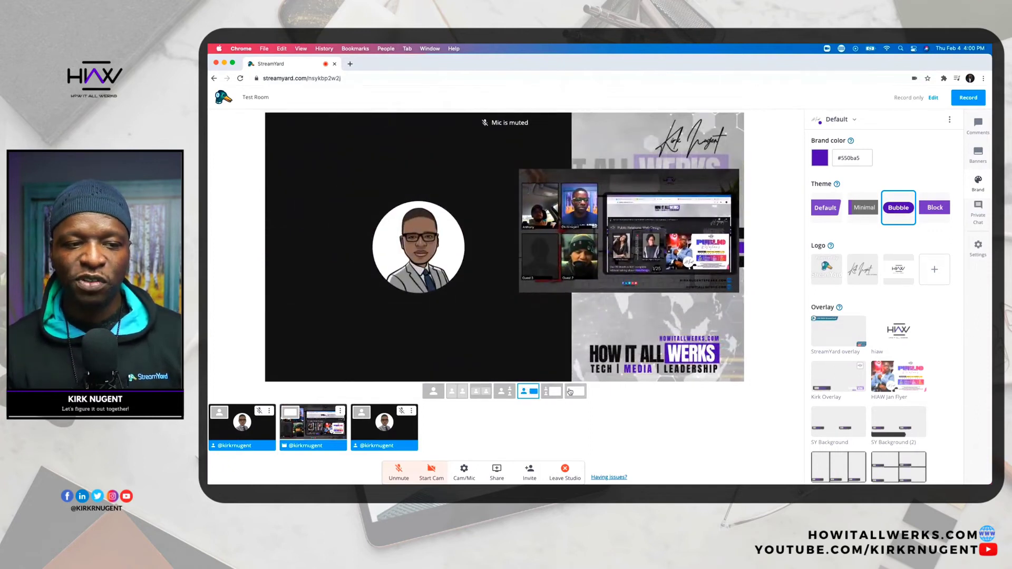
click(570, 392)
click(738, 375)
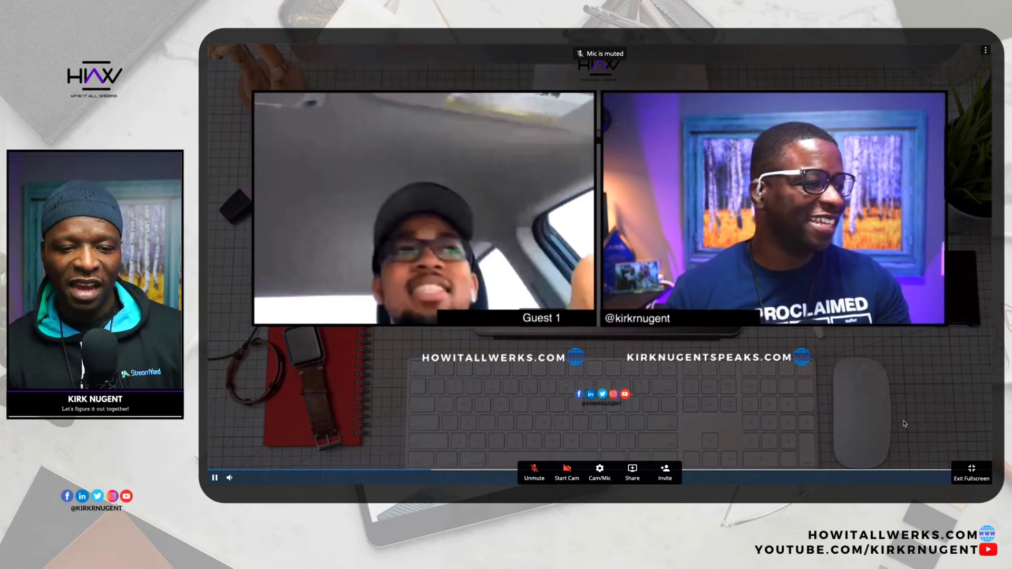
Step: Exit full-screen to return to the studio, keeping the welcome video on stage
click(972, 471)
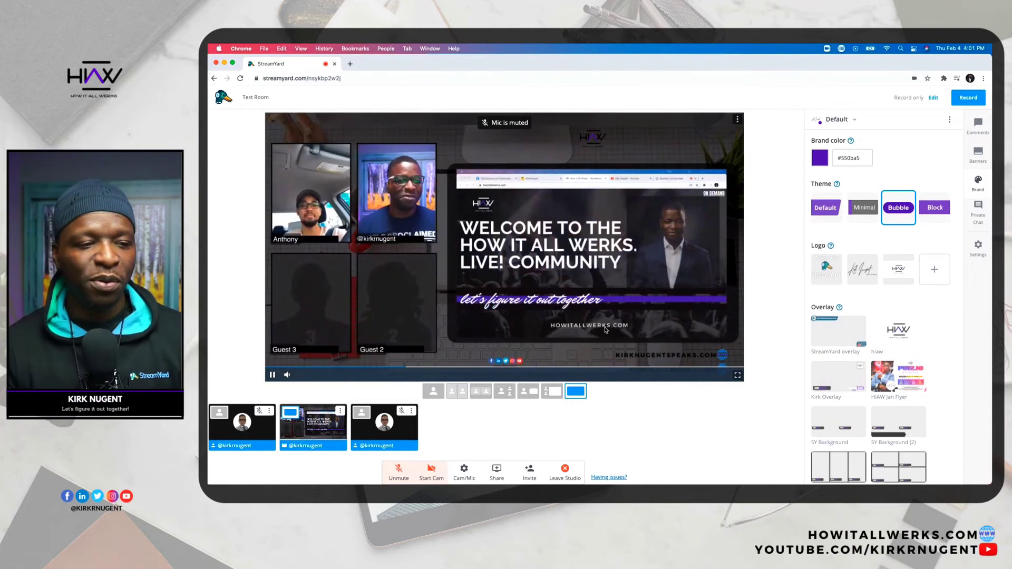
Step: Scrub the video ahead to 17:57 and show both host tiles beside it
mouse_move(411, 368)
mouse_down()
mouse_move(430, 367)
mouse_move(414, 368)
mouse_up()
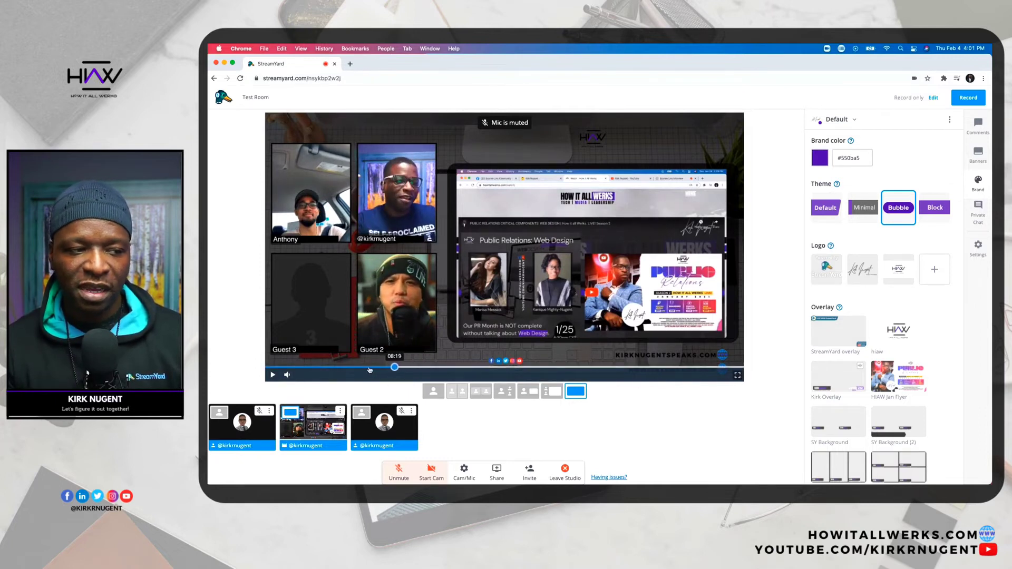
drag(405, 371, 512, 370)
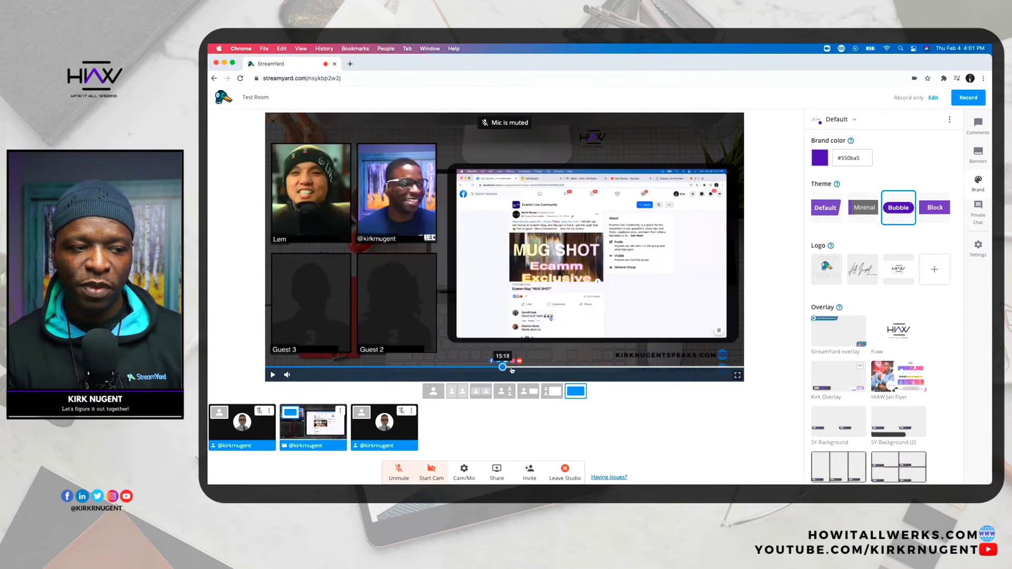
click(478, 369)
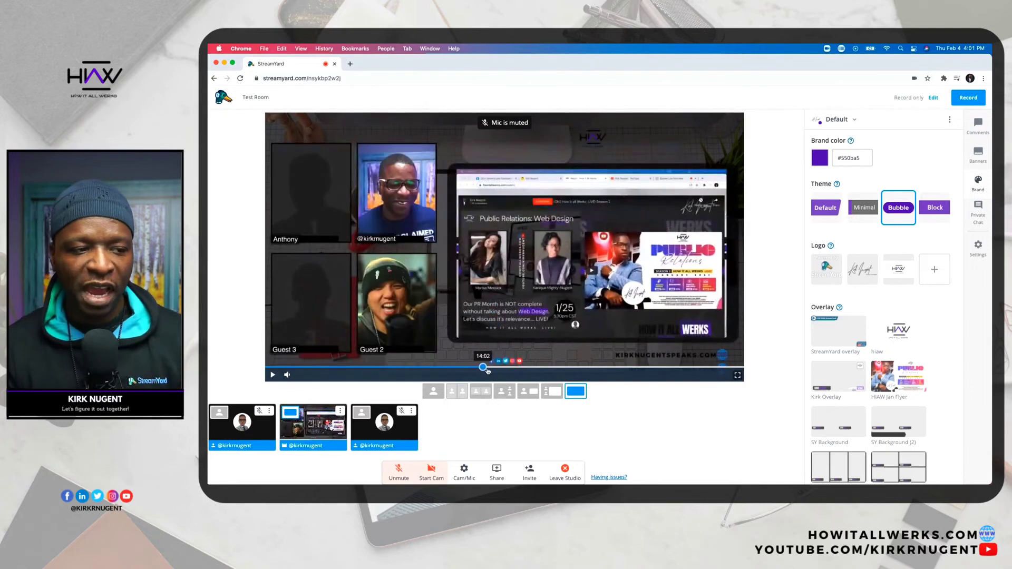
drag(480, 371, 545, 370)
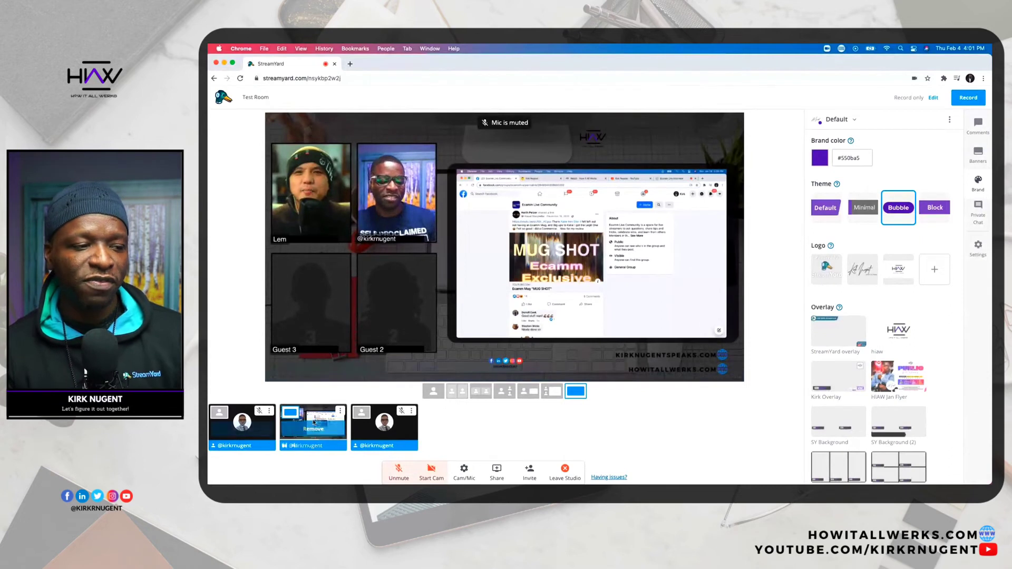
click(545, 391)
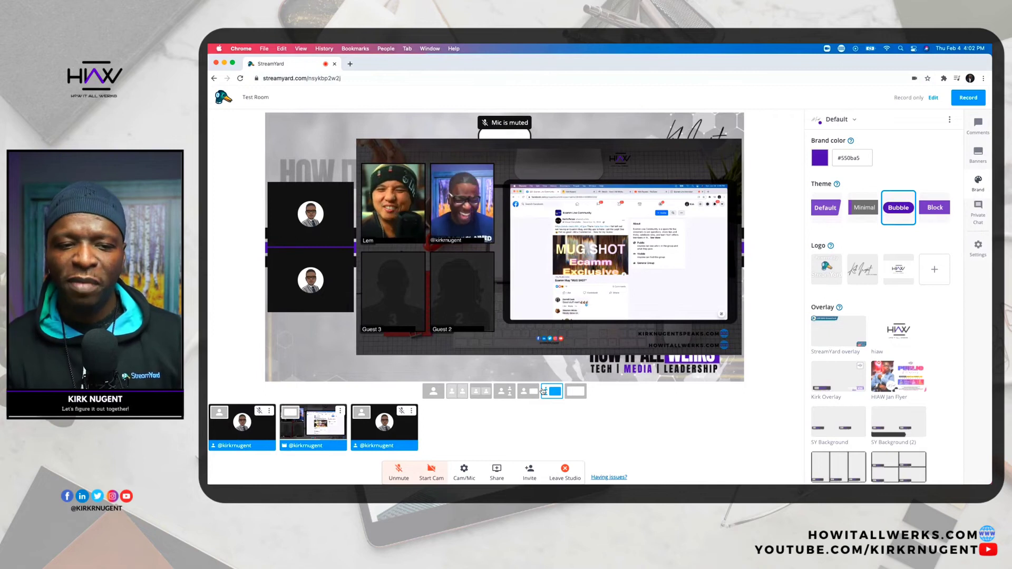
scroll(896, 372, down, 3)
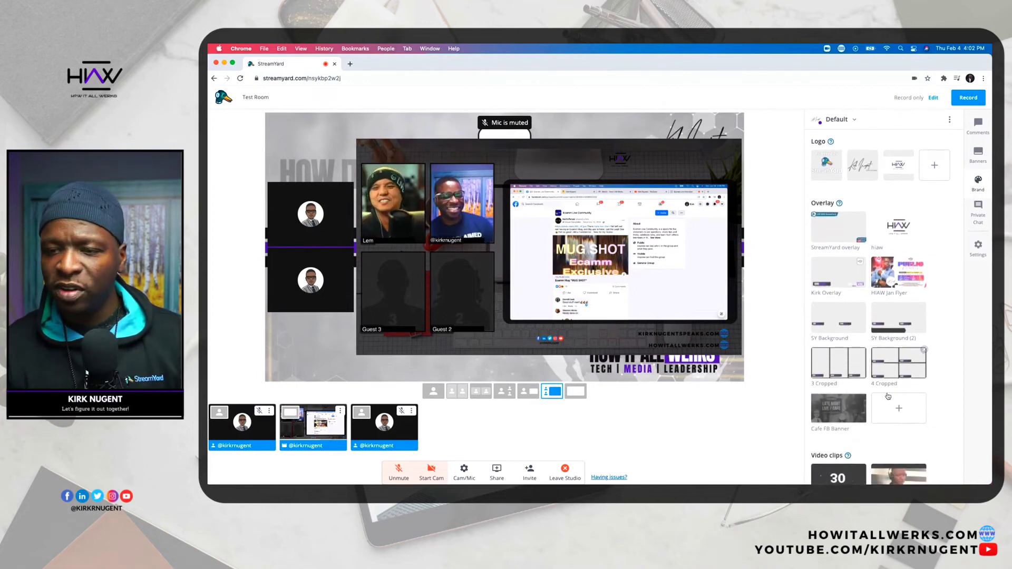
scroll(897, 379, down, 3)
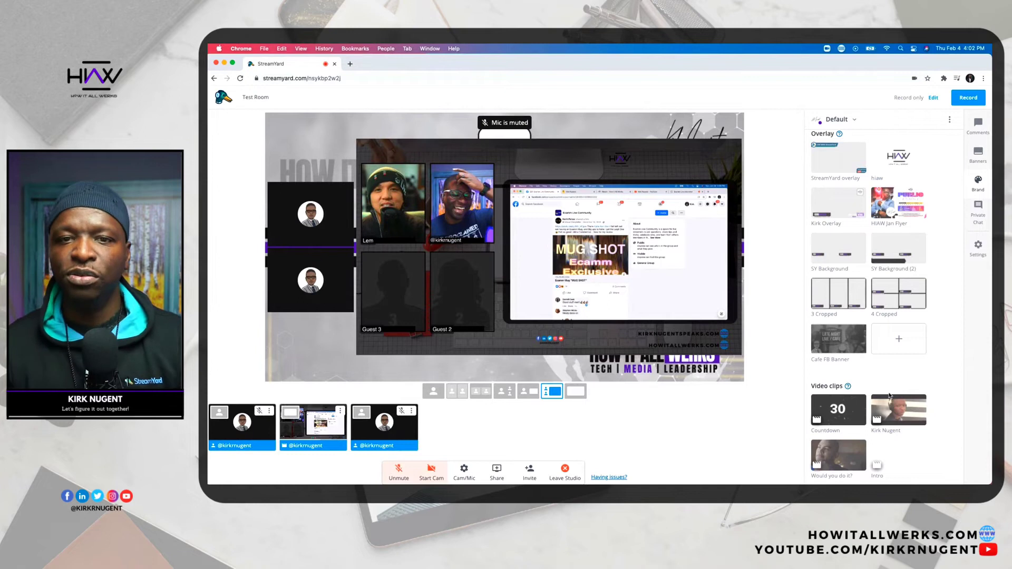
mouse_move(632, 380)
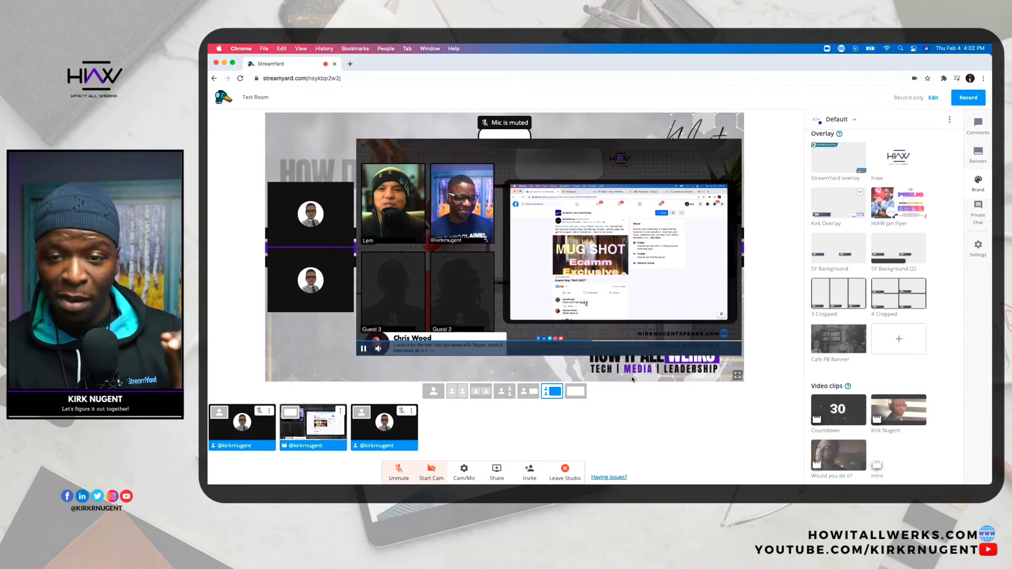
mouse_move(321, 438)
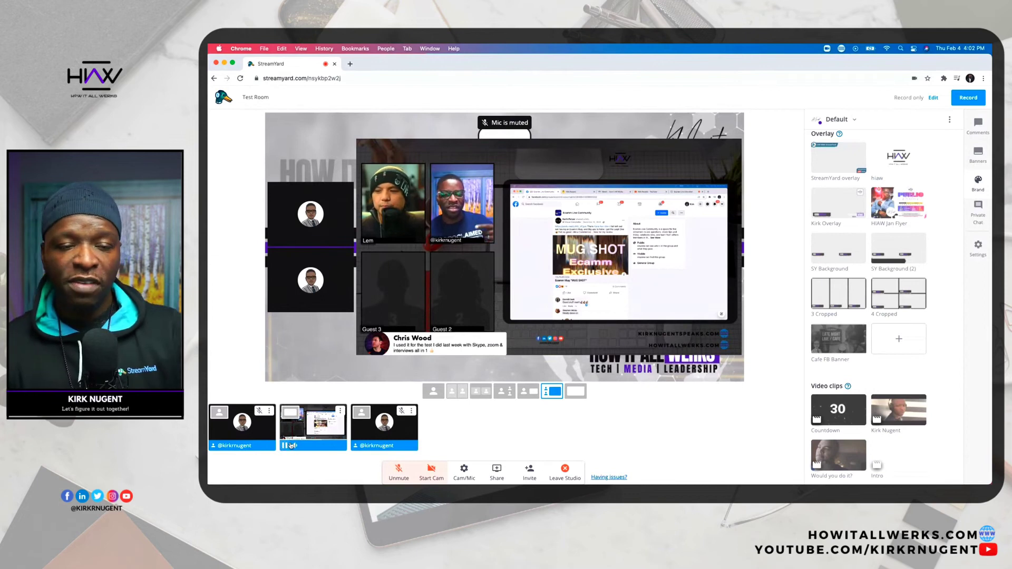
mouse_move(294, 446)
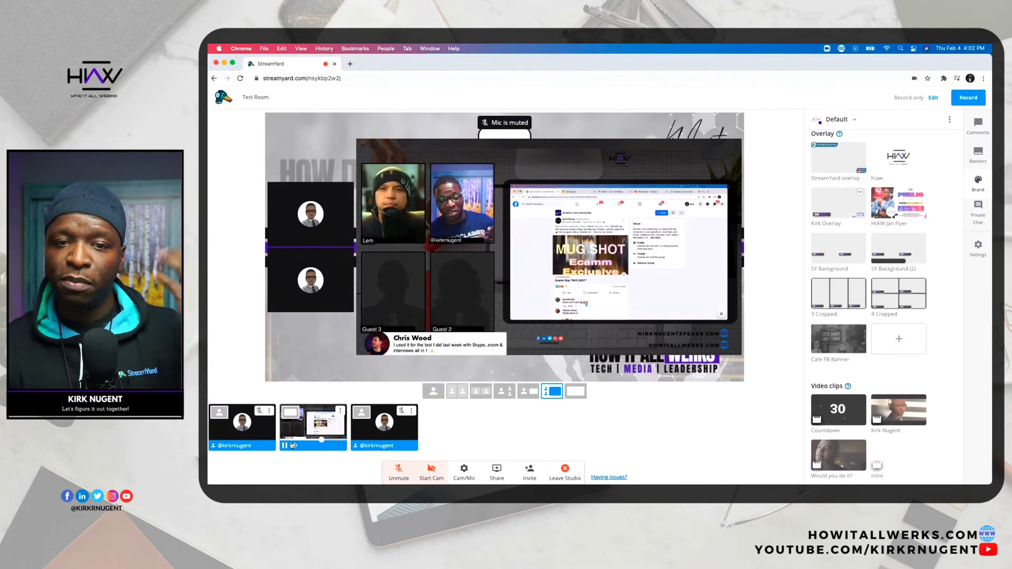